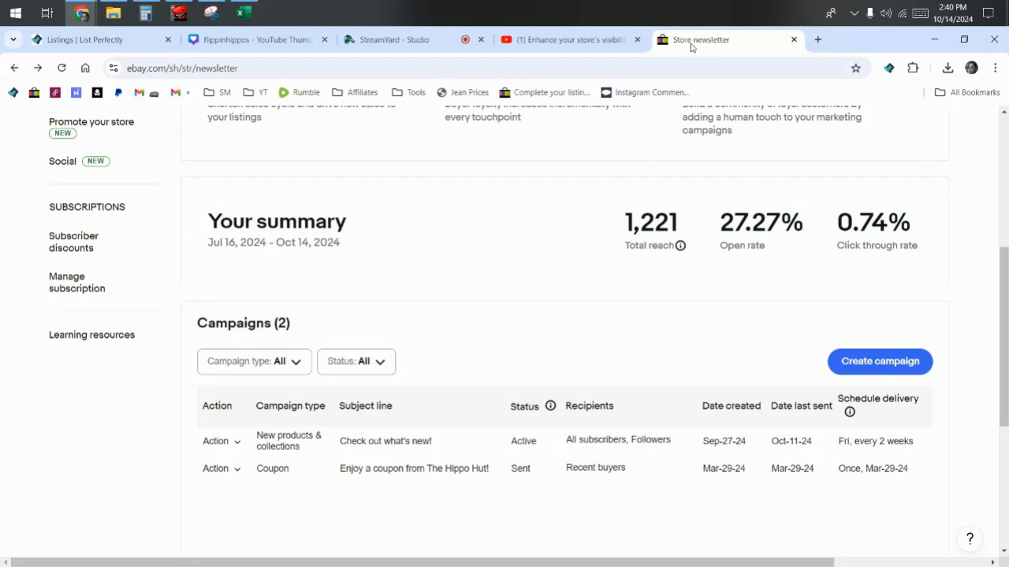
Step: Look over the Store newsletter page and the agenda of the "Enhance your store's visibility" video, ending back on the newsletter page
{"action": "scroll", "coordinate": [725, 116], "scroll_direction": "up", "scroll_amount": 2}
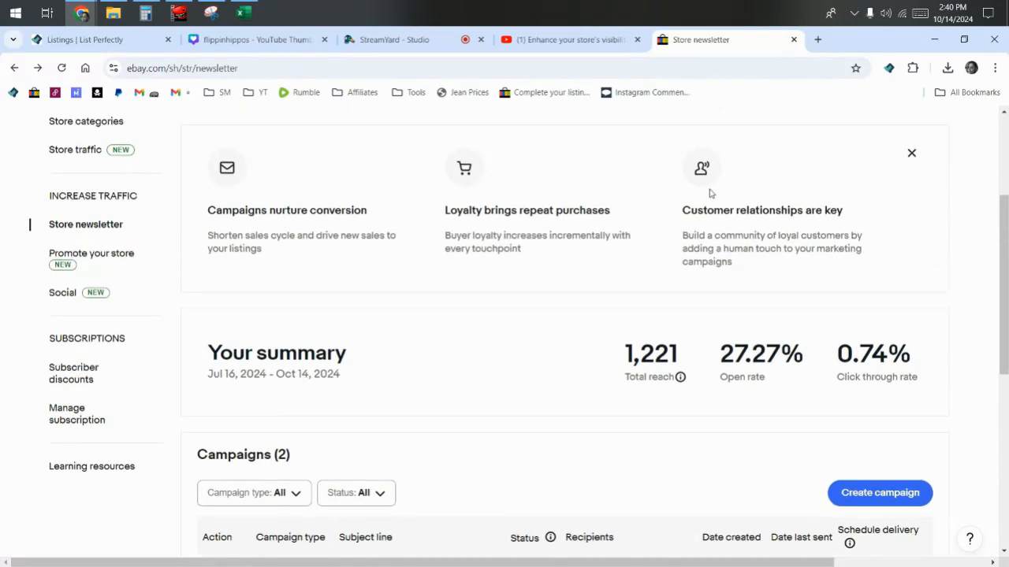
{"action": "scroll", "coordinate": [709, 193], "scroll_direction": "up", "scroll_amount": 2}
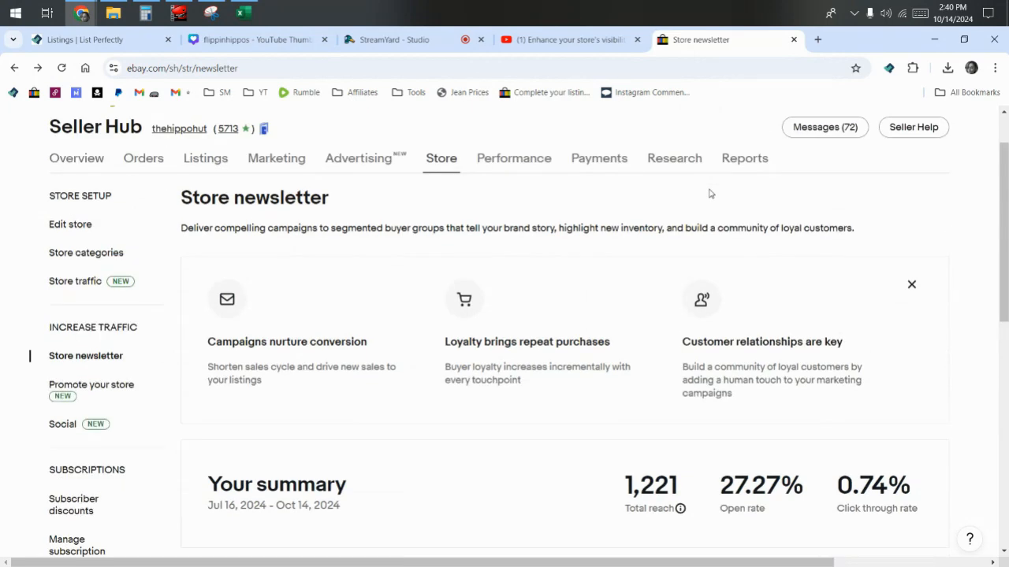
{"action": "left_click", "coordinate": [590, 39]}
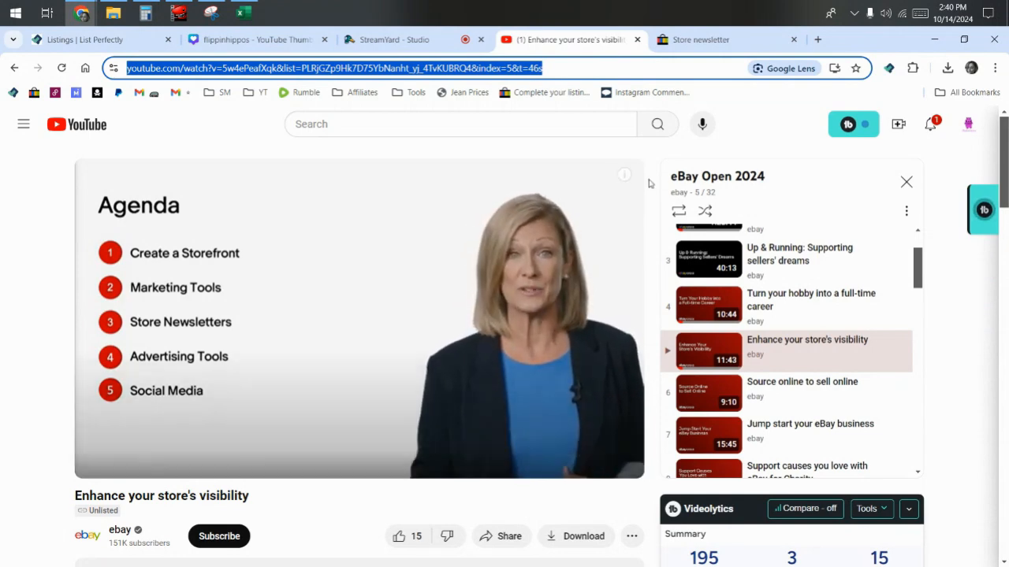
{"action": "left_click", "coordinate": [711, 33]}
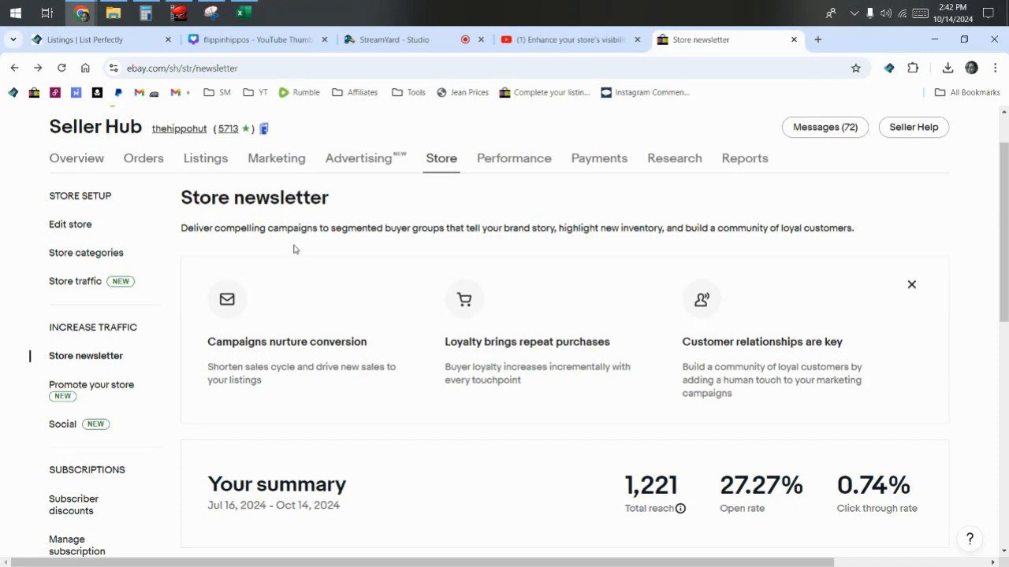
Step: Create a new store newsletter campaign from the Welcome template
{"action": "mouse_move", "coordinate": [446, 160]}
{"action": "scroll", "coordinate": [810, 322], "scroll_direction": "down", "scroll_amount": 5}
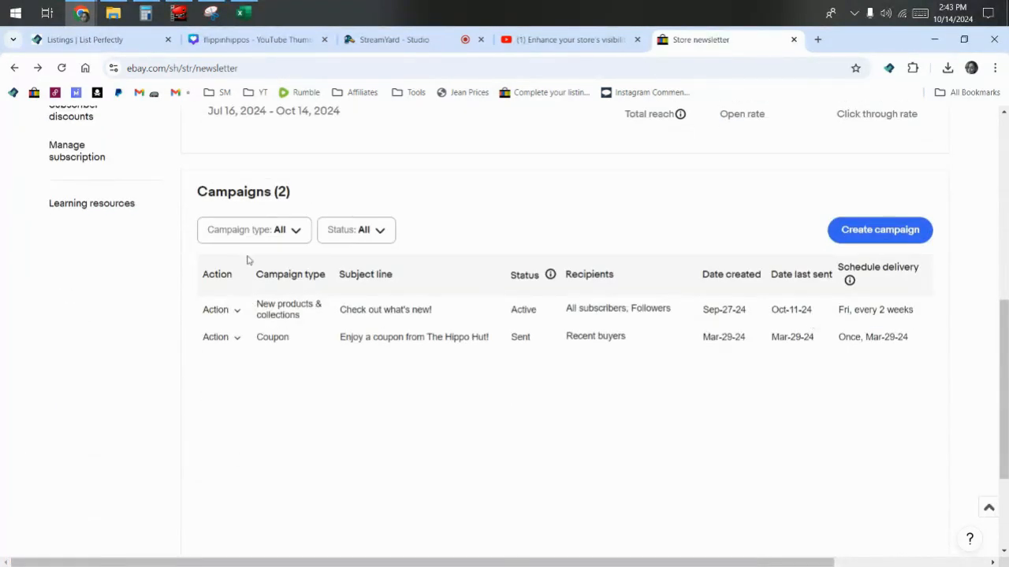
{"action": "left_click", "coordinate": [865, 236]}
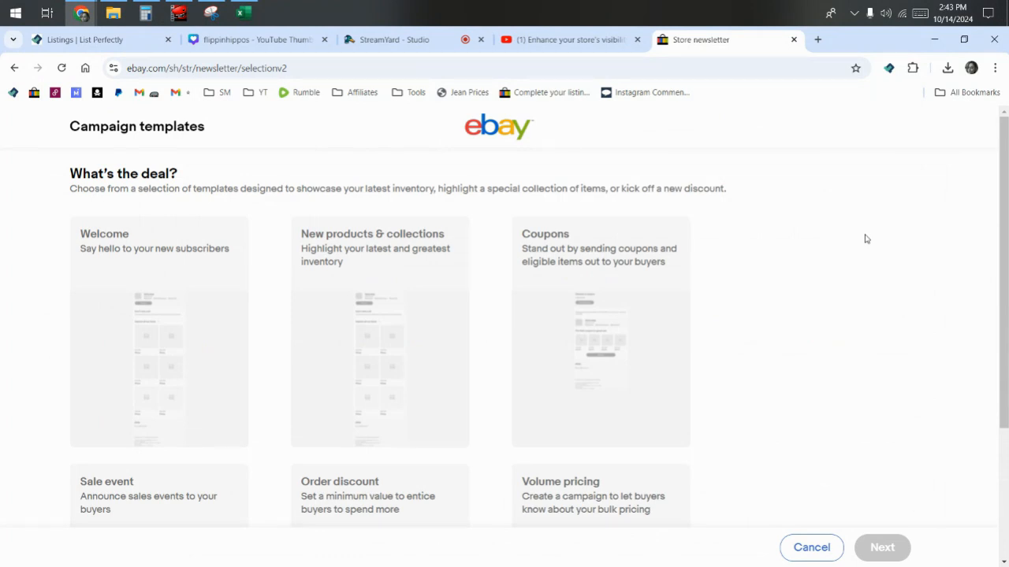
{"action": "scroll", "coordinate": [866, 239], "scroll_direction": "down", "scroll_amount": 2}
{"action": "scroll", "coordinate": [288, 333], "scroll_direction": "up", "scroll_amount": 2}
{"action": "left_click", "coordinate": [146, 266]}
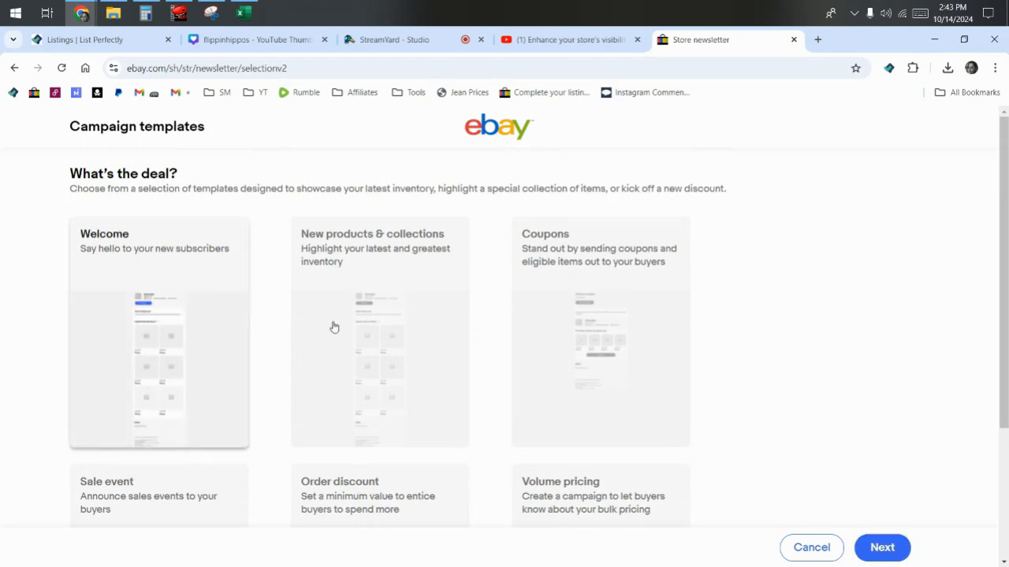
{"action": "left_click", "coordinate": [879, 548]}
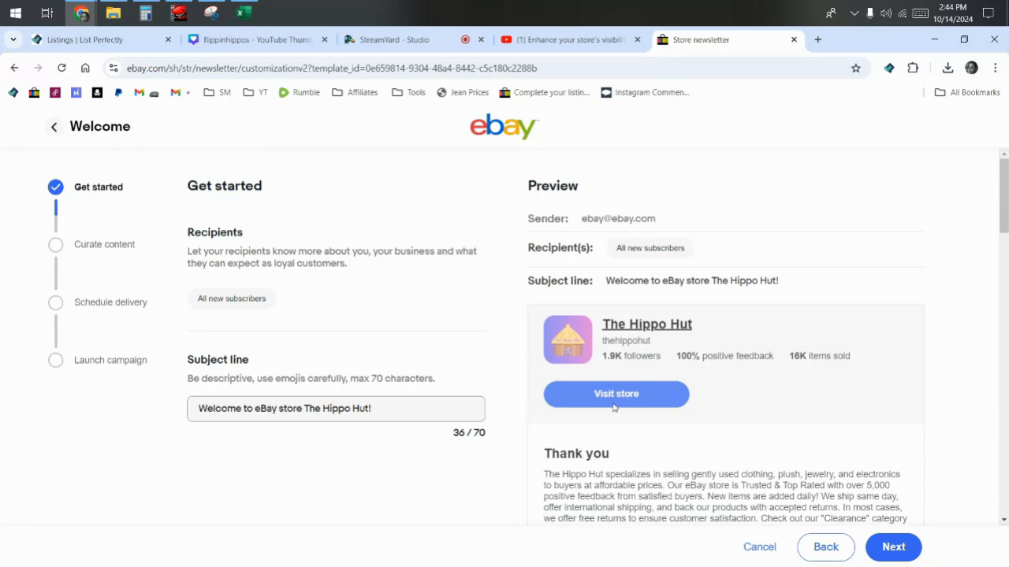
Step: Review the Welcome email's preview and go on to its content stage to examine the personal note
{"action": "scroll", "coordinate": [614, 408], "scroll_direction": "down", "scroll_amount": 10}
{"action": "scroll", "coordinate": [737, 360], "scroll_direction": "up", "scroll_amount": 12}
{"action": "left_click", "coordinate": [888, 559]}
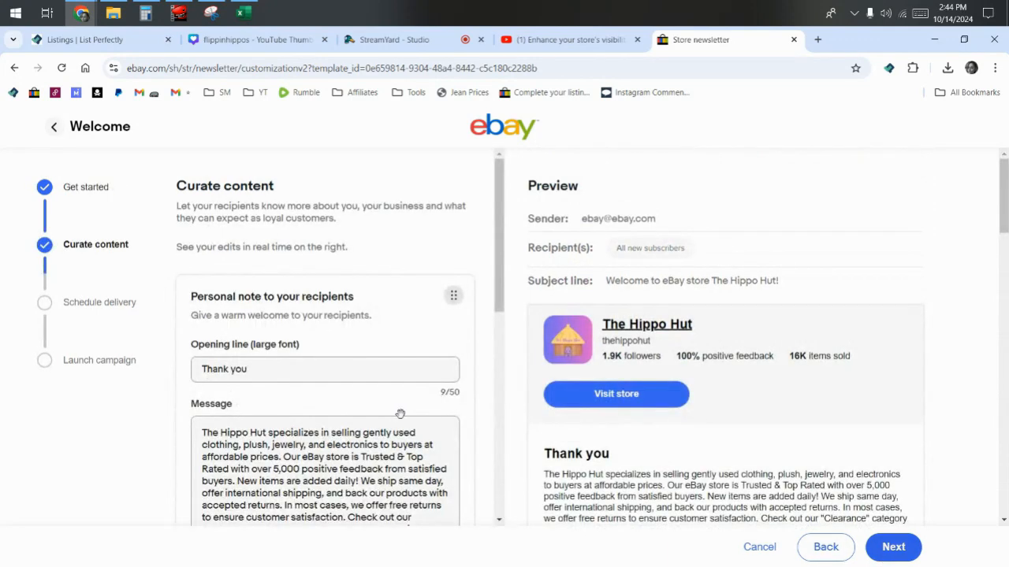
{"action": "scroll", "coordinate": [544, 356], "scroll_direction": "down", "scroll_amount": 3}
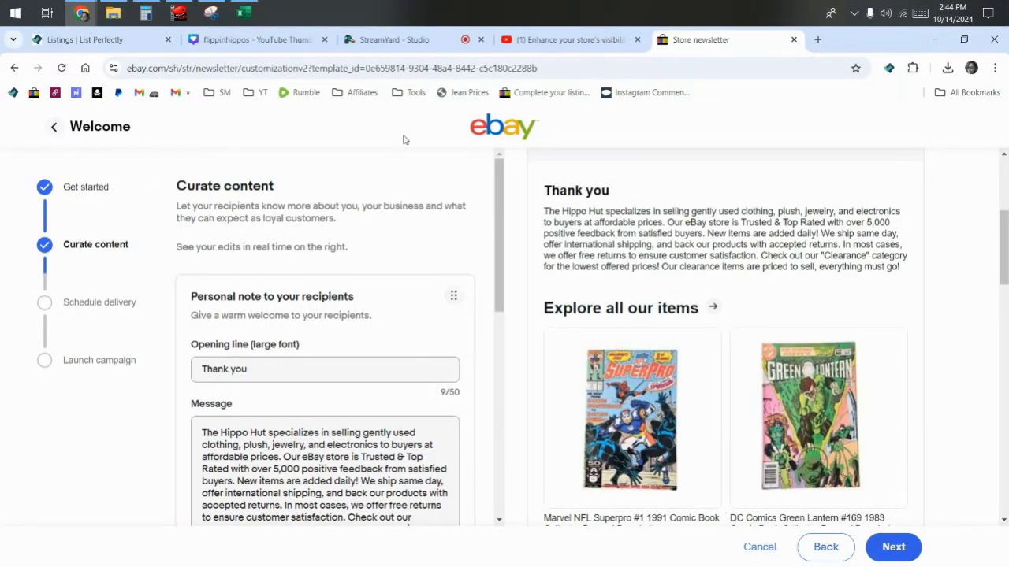
{"action": "scroll", "coordinate": [684, 440], "scroll_direction": "up", "scroll_amount": 3}
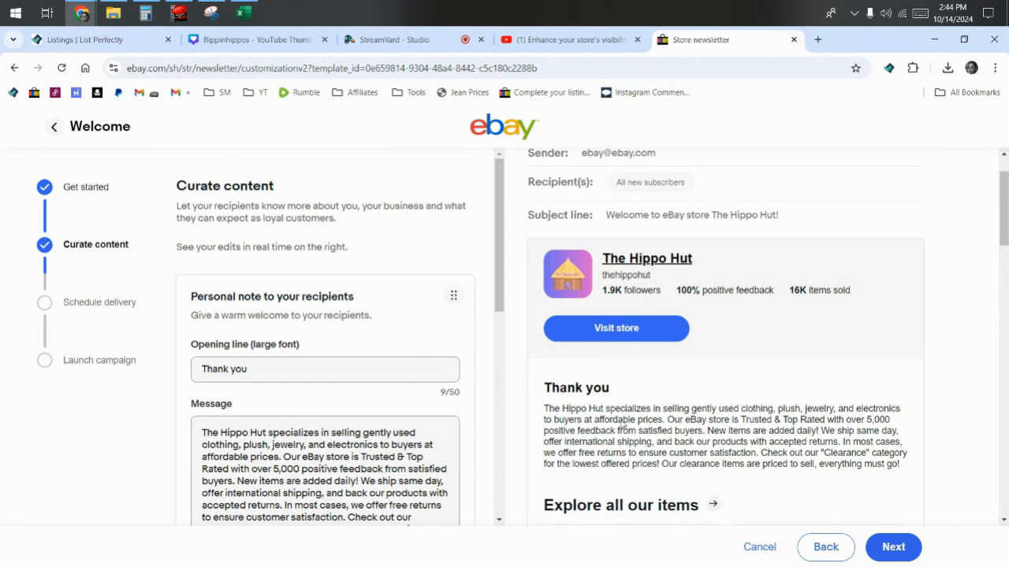
{"action": "scroll", "coordinate": [622, 426], "scroll_direction": "down", "scroll_amount": 1}
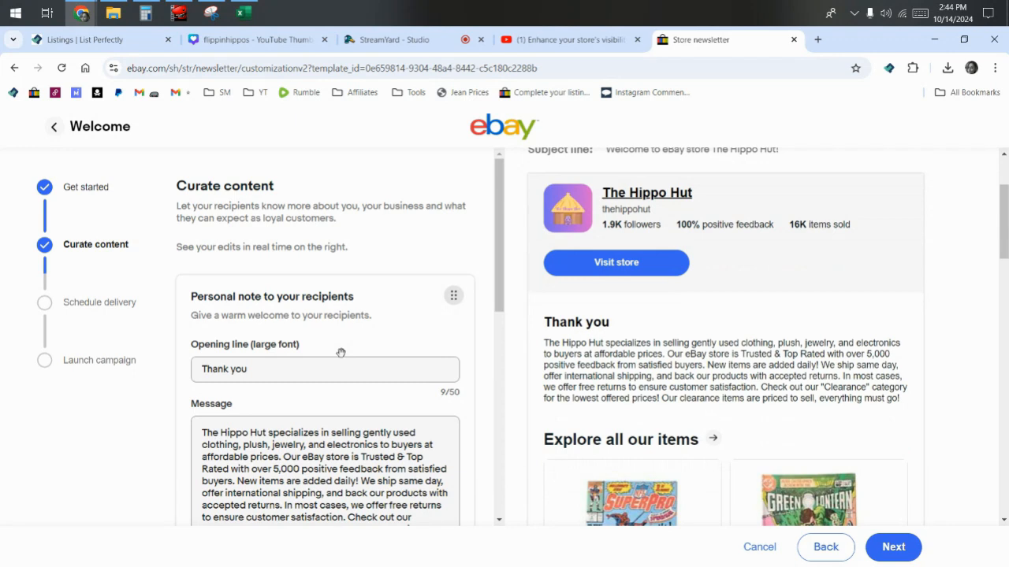
{"action": "scroll", "coordinate": [345, 383], "scroll_direction": "down", "scroll_amount": 1}
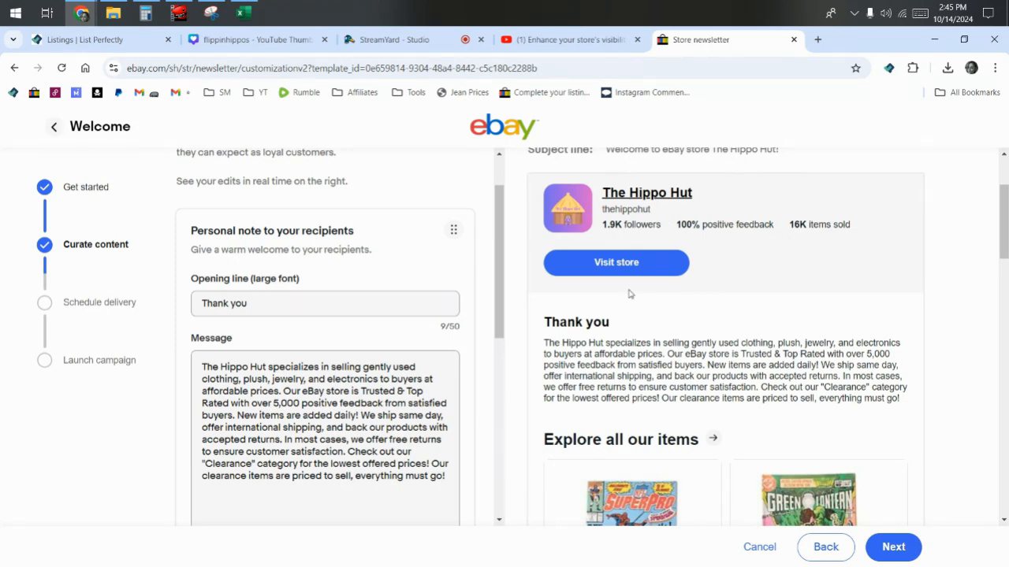
Step: Go through the Welcome campaign's delivery and final review stages, and discard the campaign without activating it
{"action": "left_click", "coordinate": [890, 550]}
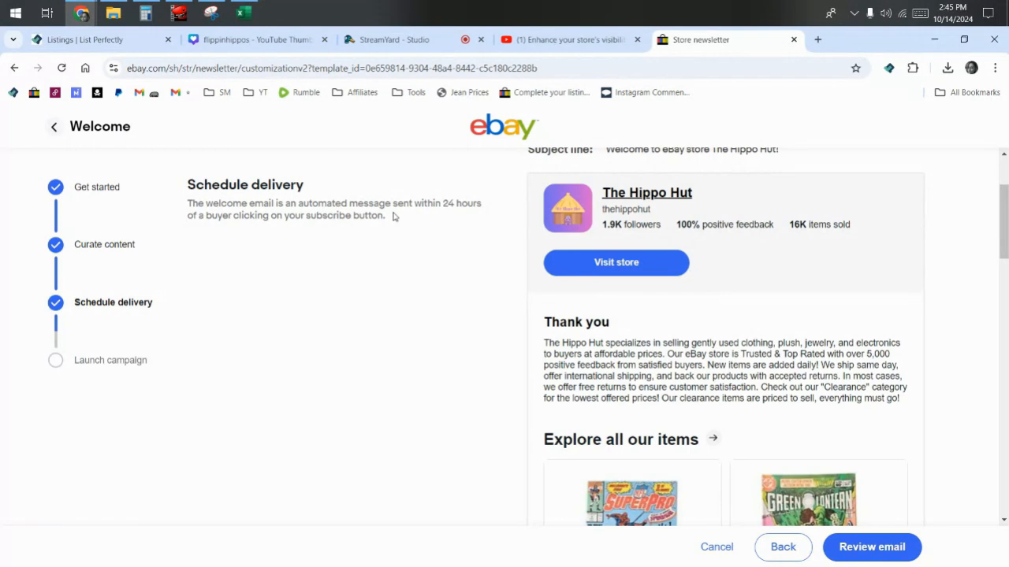
{"action": "left_click", "coordinate": [839, 548]}
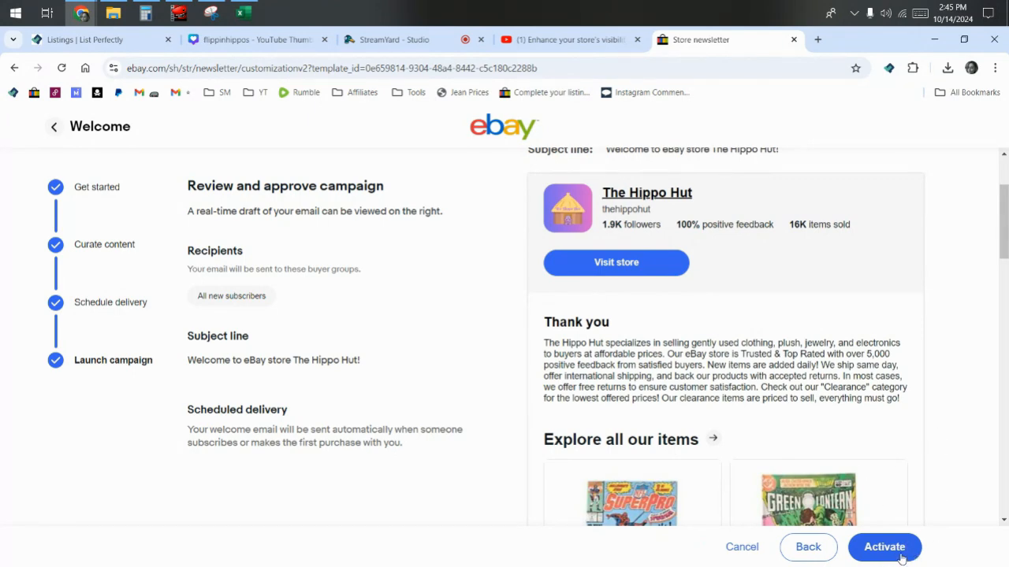
{"action": "left_click", "coordinate": [741, 547]}
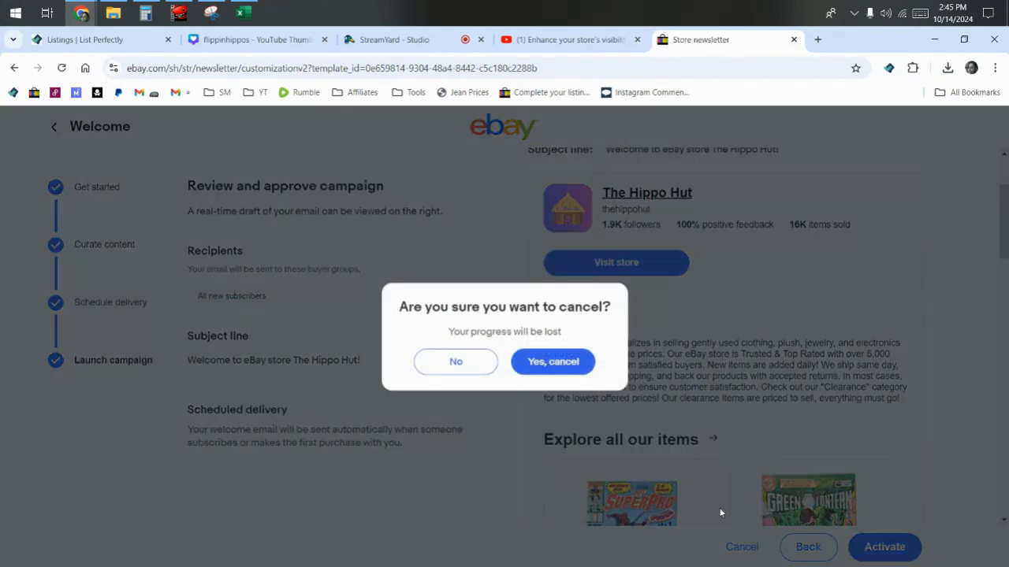
{"action": "left_click", "coordinate": [557, 366]}
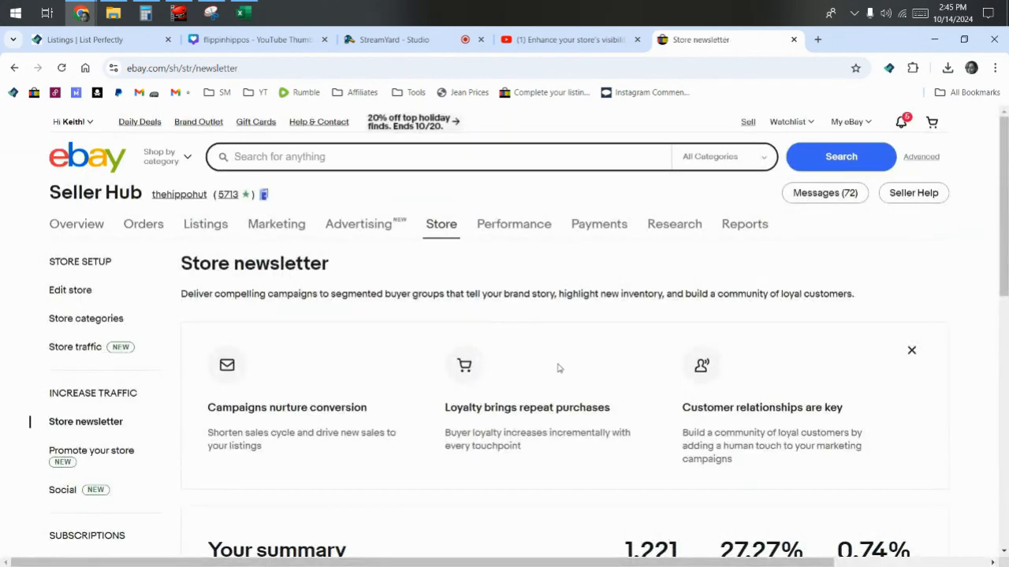
Step: Create a new store newsletter campaign from the New products & collections template
{"action": "scroll", "coordinate": [557, 368], "scroll_direction": "down", "scroll_amount": 3}
{"action": "scroll", "coordinate": [557, 368], "scroll_direction": "down", "scroll_amount": 4}
{"action": "scroll", "coordinate": [763, 229], "scroll_direction": "up", "scroll_amount": 2}
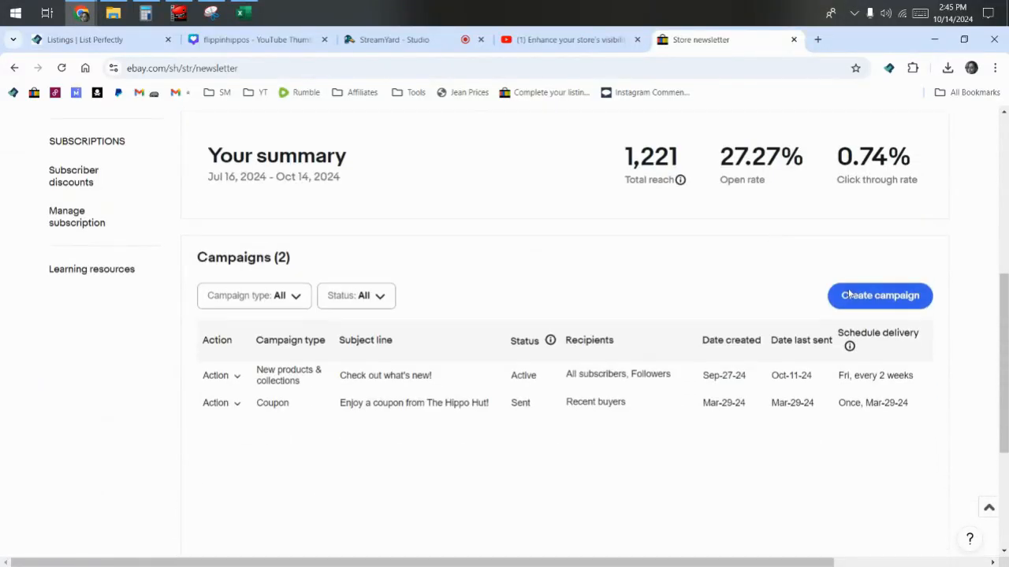
{"action": "left_click", "coordinate": [849, 294]}
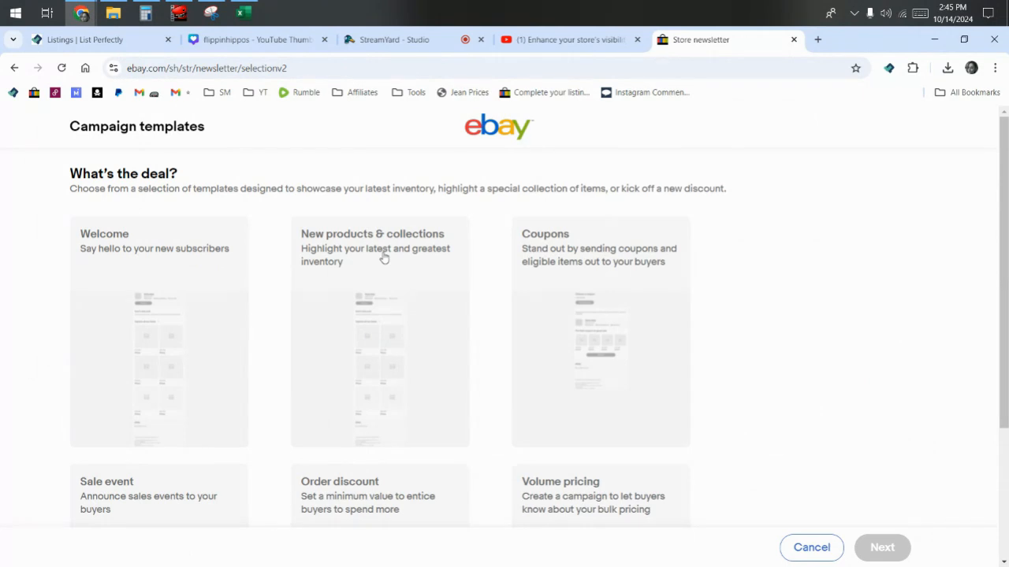
{"action": "left_click", "coordinate": [384, 258]}
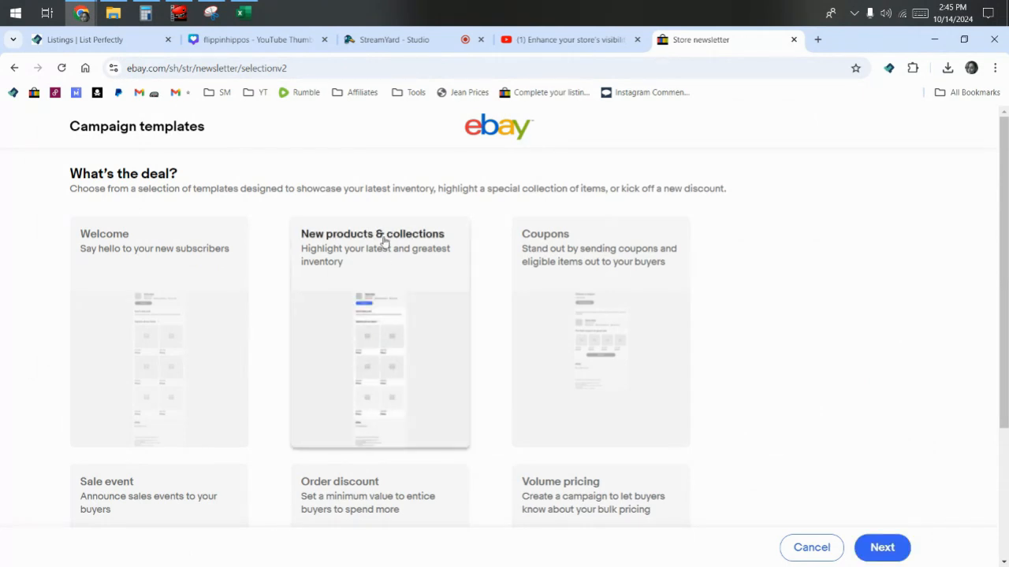
{"action": "left_click", "coordinate": [878, 551]}
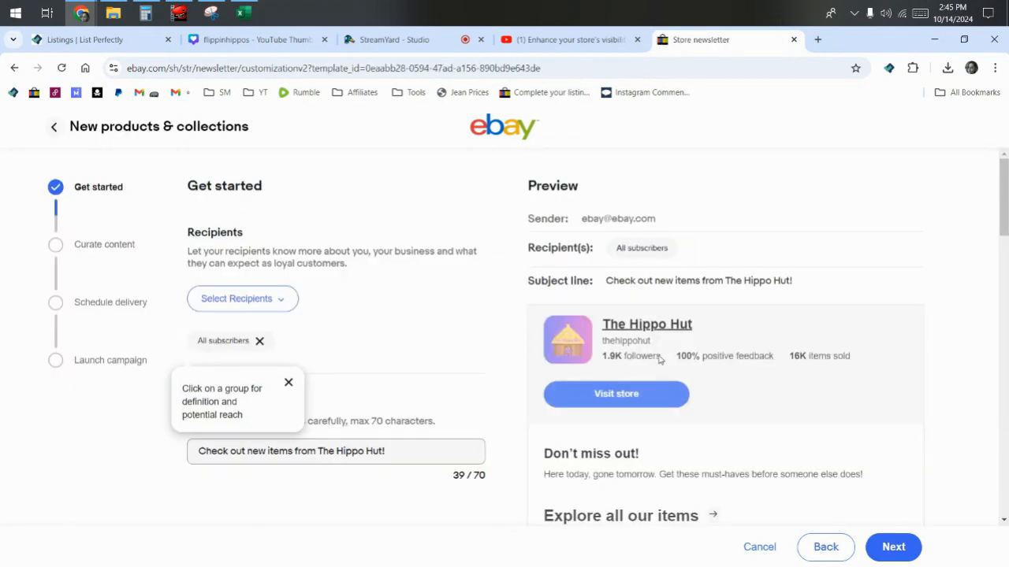
Step: Check the available recipient groups, keep only All subscribers selected, and proceed to the content stage
{"action": "left_click", "coordinate": [235, 308]}
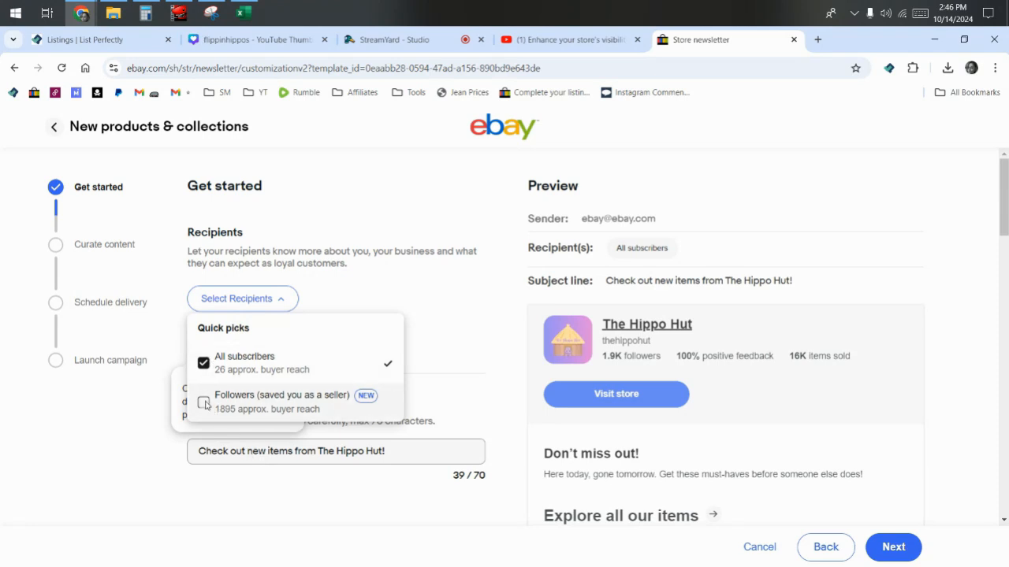
{"action": "left_click", "coordinate": [402, 304]}
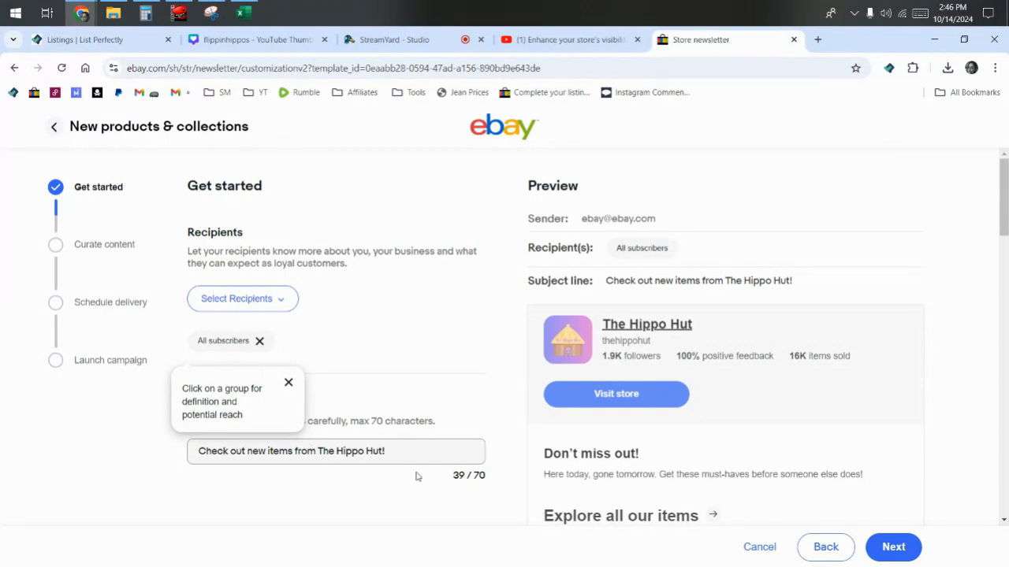
{"action": "left_click", "coordinate": [881, 547]}
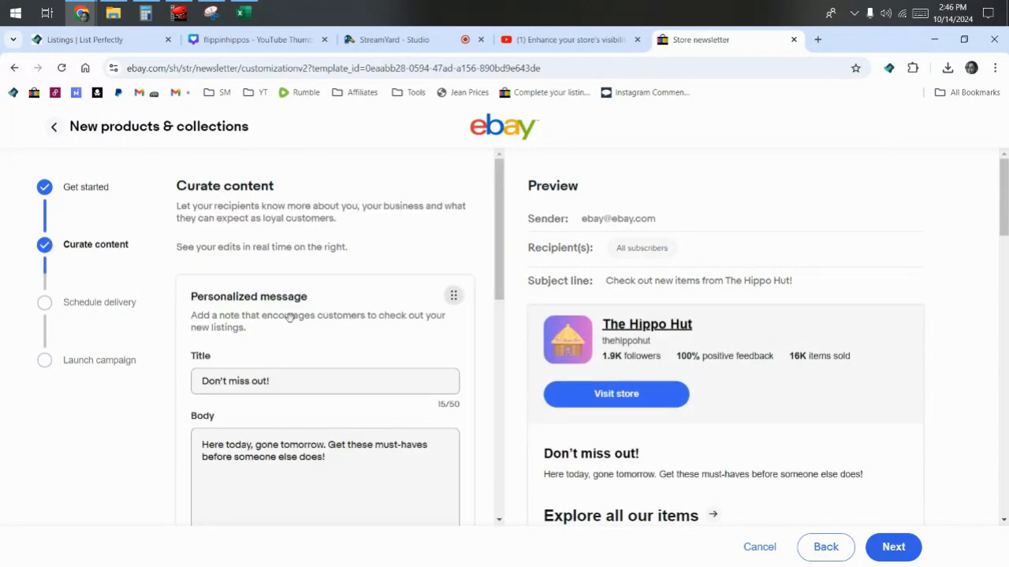
Step: Examine the personalized message fields and the full email preview with its featured items
{"action": "scroll", "coordinate": [289, 317], "scroll_direction": "down", "scroll_amount": 2}
{"action": "scroll", "coordinate": [610, 339], "scroll_direction": "down", "scroll_amount": 1}
{"action": "scroll", "coordinate": [611, 338], "scroll_direction": "down", "scroll_amount": 2}
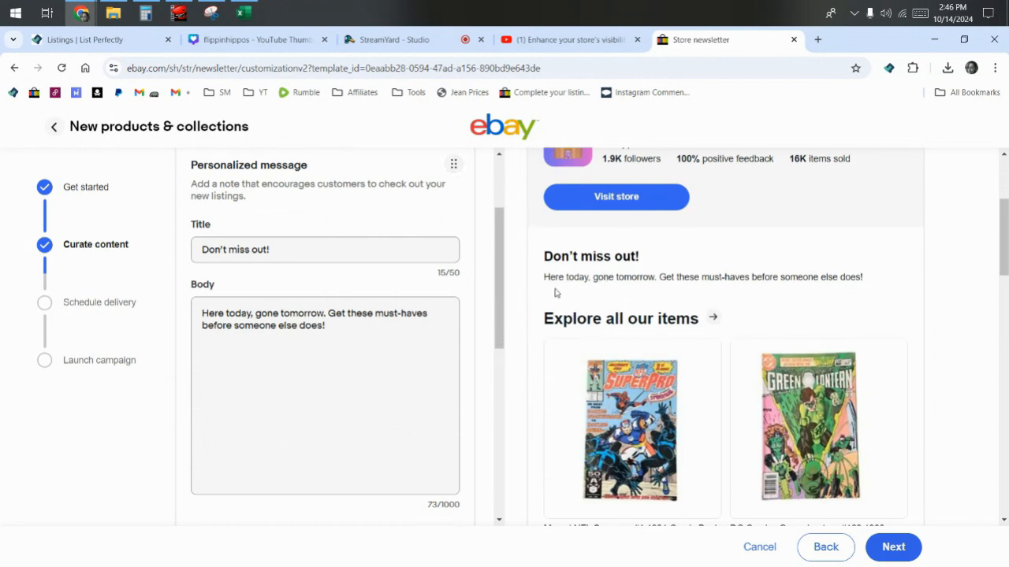
{"action": "scroll", "coordinate": [646, 296], "scroll_direction": "up", "scroll_amount": 2}
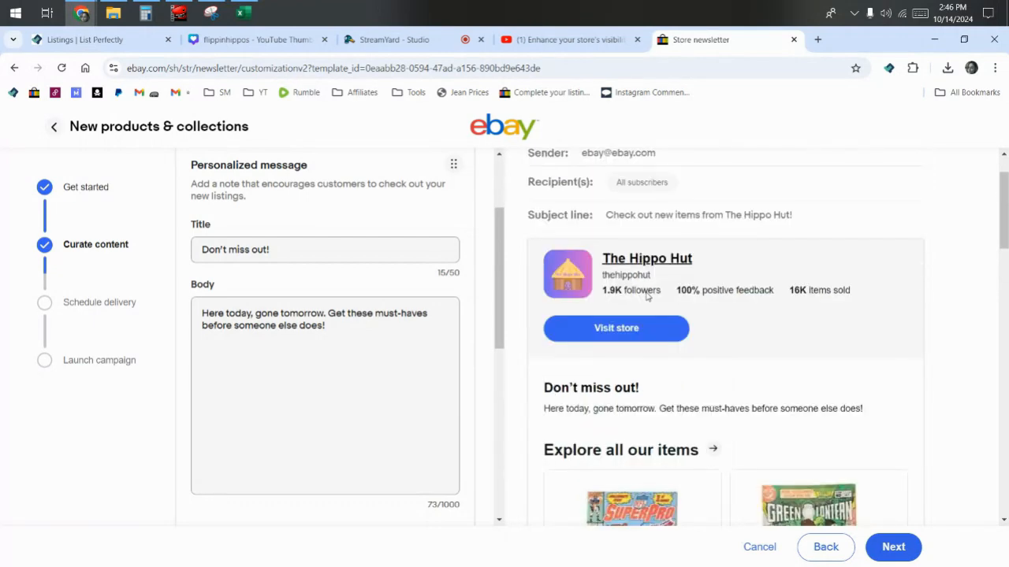
{"action": "scroll", "coordinate": [646, 297], "scroll_direction": "down", "scroll_amount": 10}
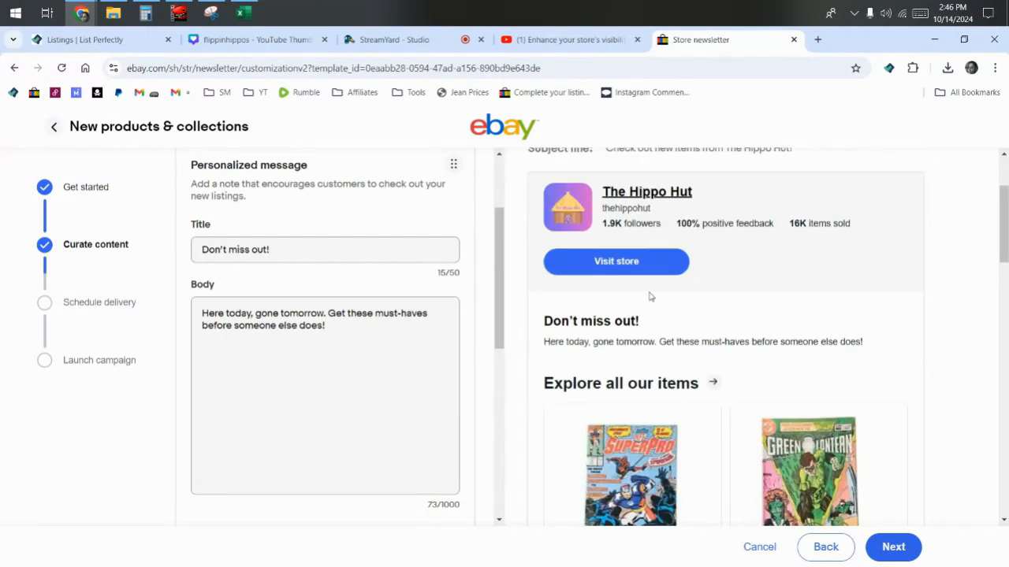
{"action": "scroll", "coordinate": [763, 357], "scroll_direction": "down", "scroll_amount": 4}
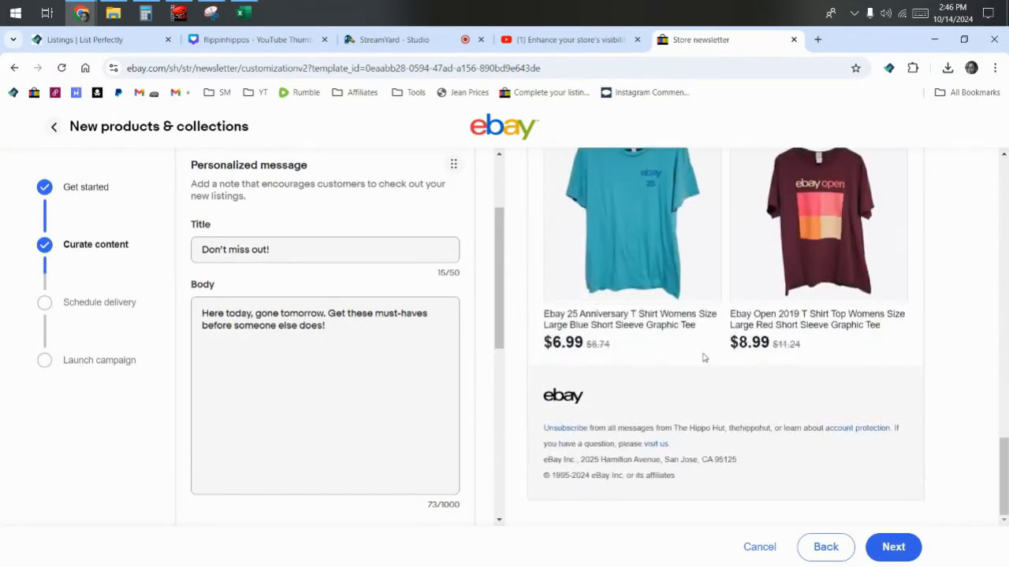
{"action": "scroll", "coordinate": [675, 285], "scroll_direction": "up", "scroll_amount": 8}
{"action": "scroll", "coordinate": [676, 285], "scroll_direction": "up", "scroll_amount": 3}
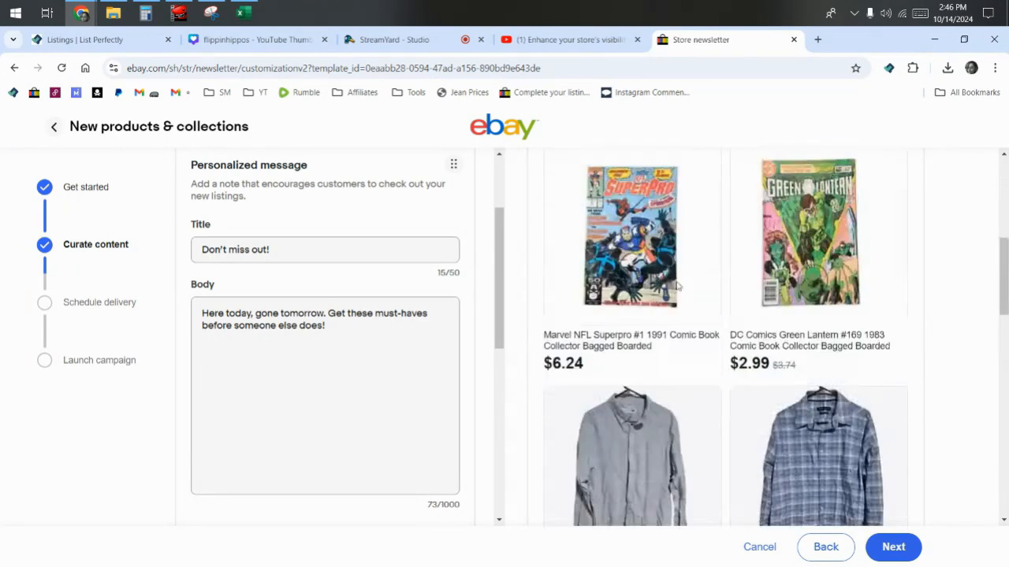
Step: Turn on recurring email in the campaign's delivery schedule and view the frequency options, keeping every week
{"action": "left_click", "coordinate": [902, 556]}
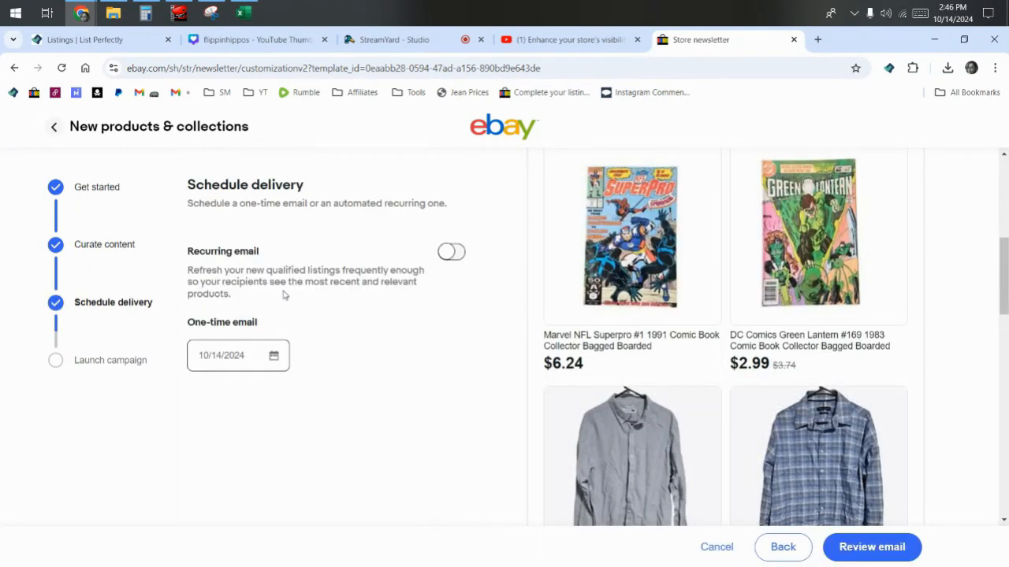
{"action": "left_click", "coordinate": [450, 253]}
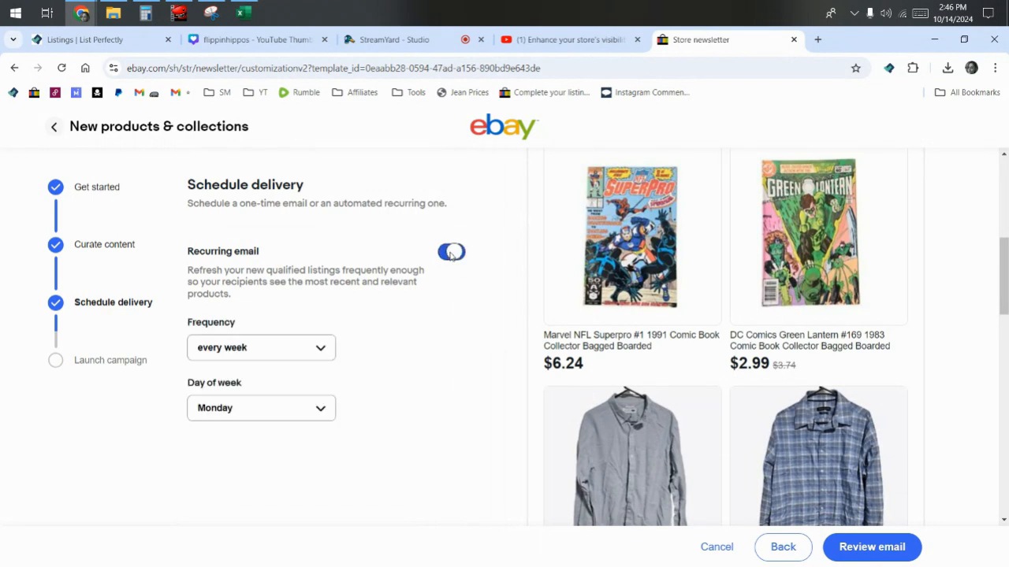
{"action": "left_click", "coordinate": [451, 254]}
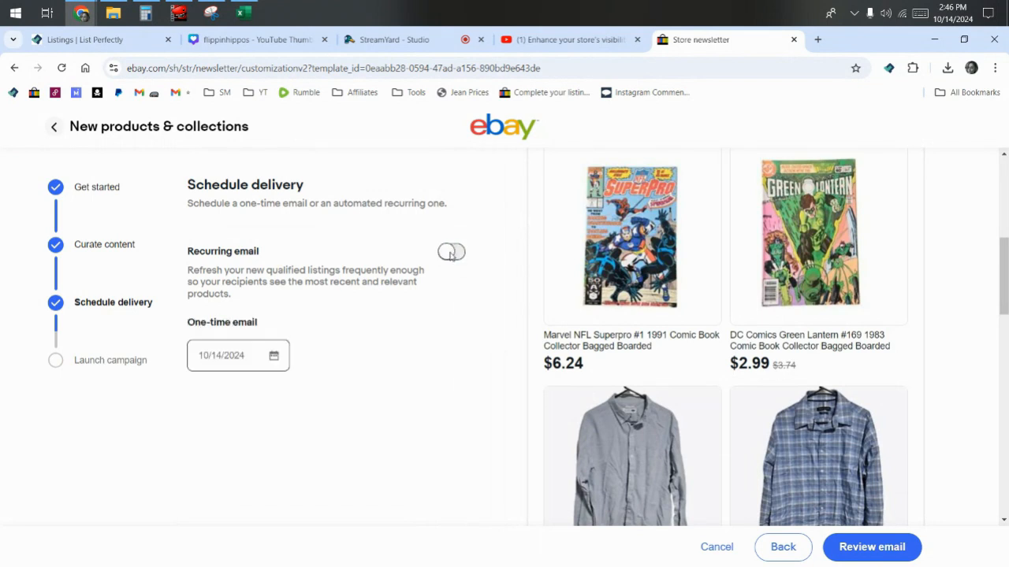
{"action": "left_click", "coordinate": [450, 253]}
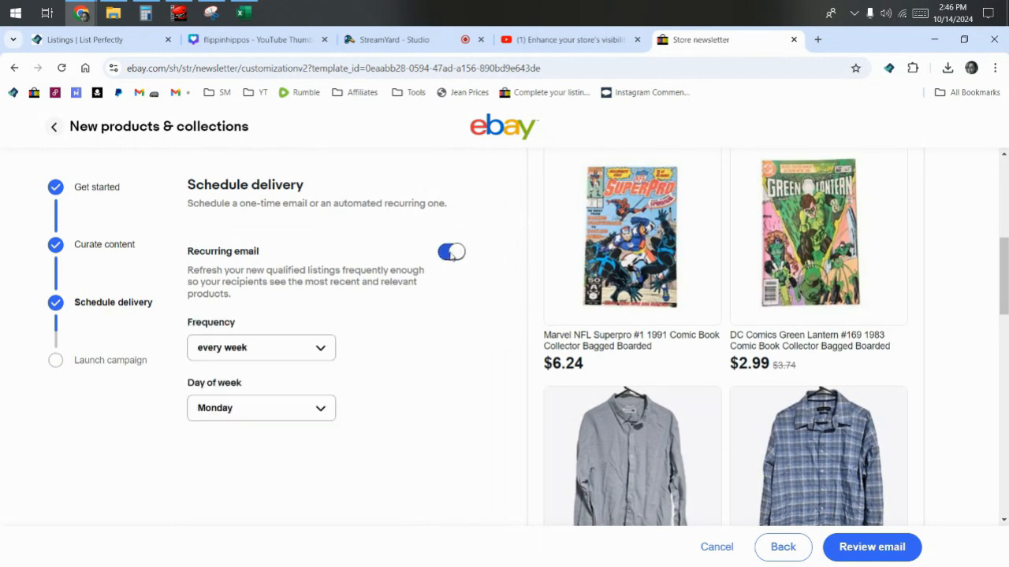
{"action": "left_click", "coordinate": [255, 347]}
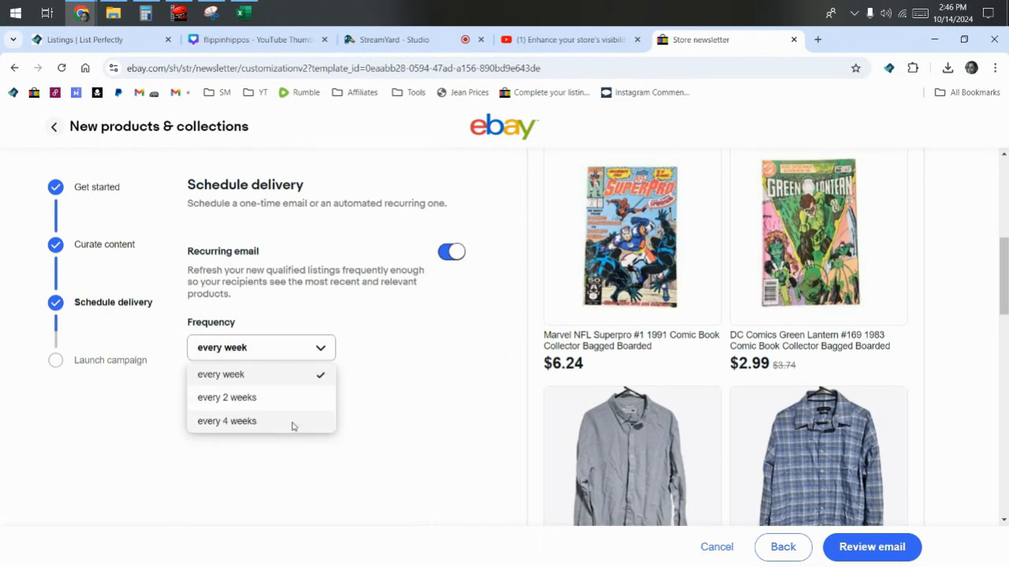
{"action": "left_click", "coordinate": [424, 342]}
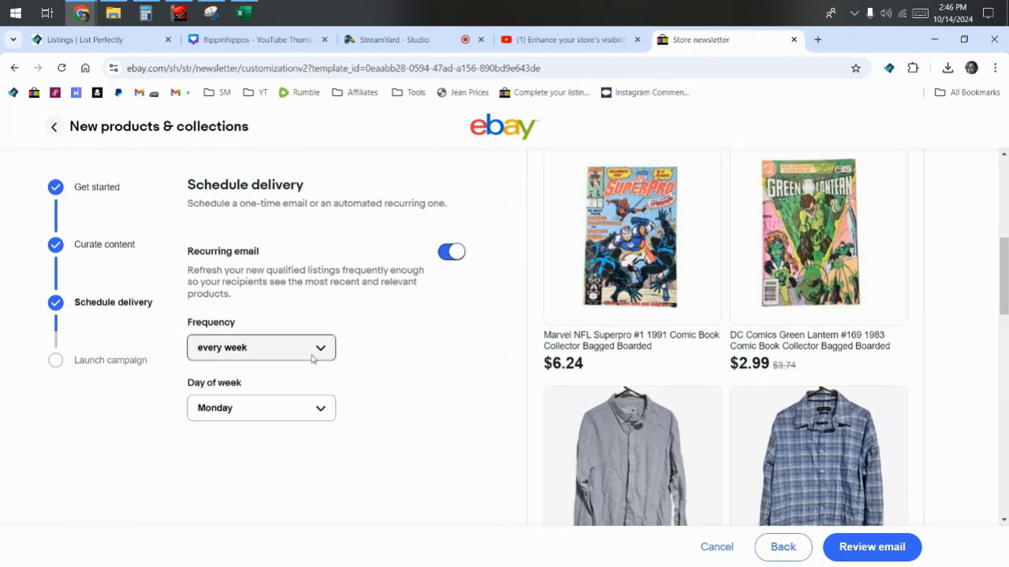
Step: Check the frequency and day-of-week options for the recurring email, and cancel the New products & collections campaign
{"action": "left_click", "coordinate": [313, 356]}
{"action": "left_click", "coordinate": [414, 368]}
{"action": "left_click", "coordinate": [317, 406]}
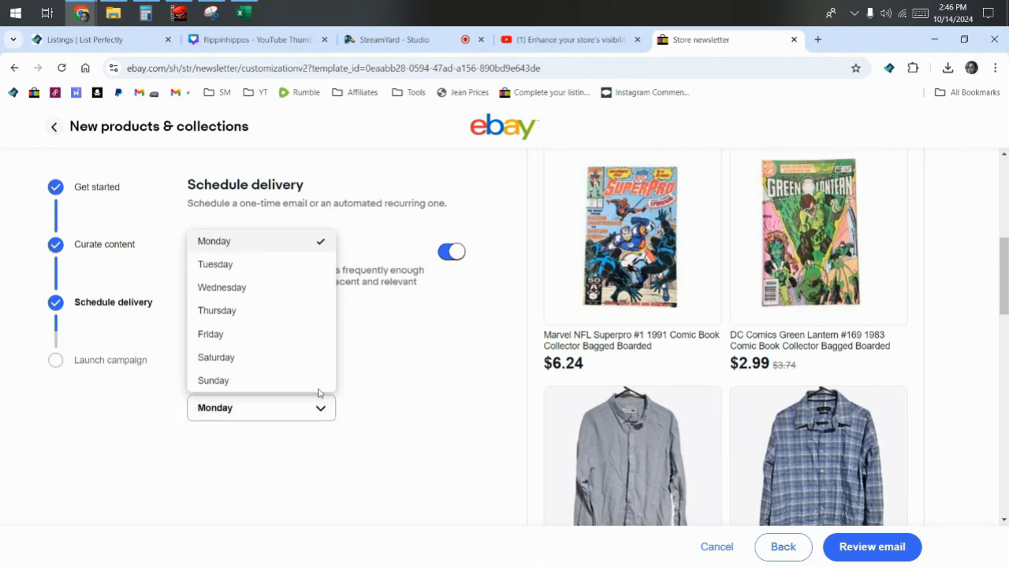
{"action": "left_click", "coordinate": [716, 547]}
{"action": "left_click", "coordinate": [552, 367]}
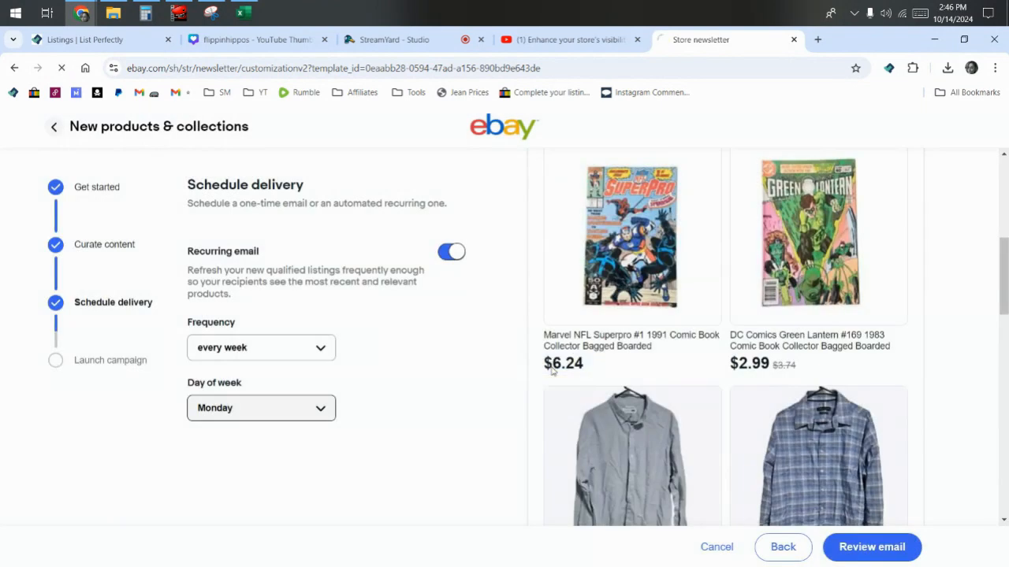
Step: Create a new store newsletter campaign from the Coupons template
{"action": "scroll", "coordinate": [540, 377], "scroll_direction": "down", "scroll_amount": 10}
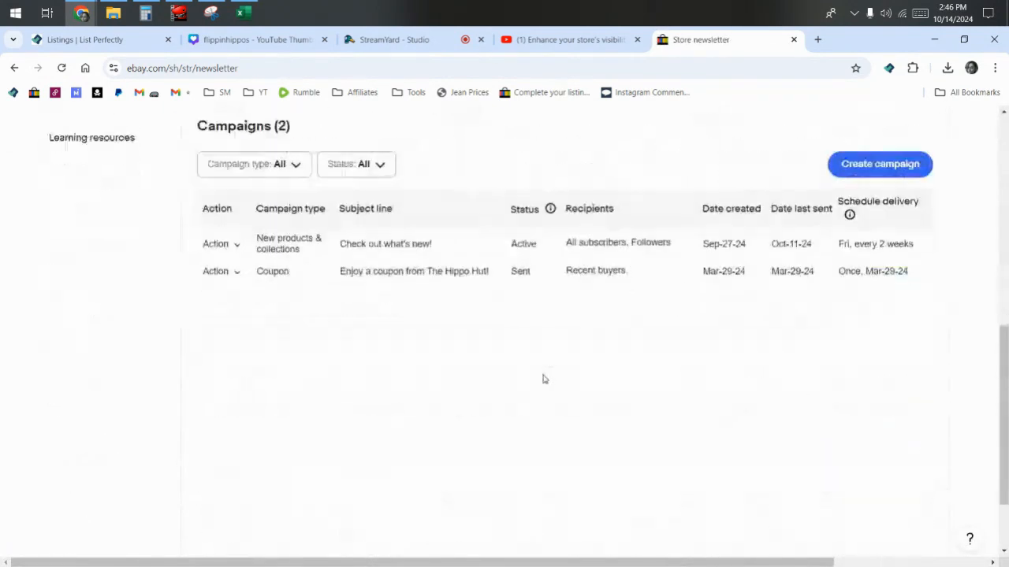
{"action": "left_click", "coordinate": [883, 167]}
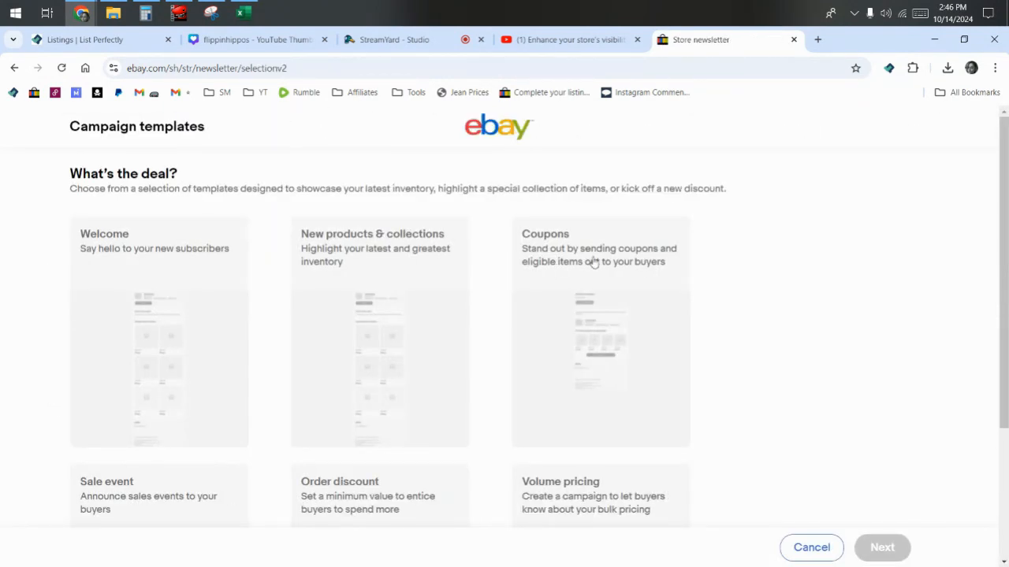
{"action": "left_click", "coordinate": [871, 547]}
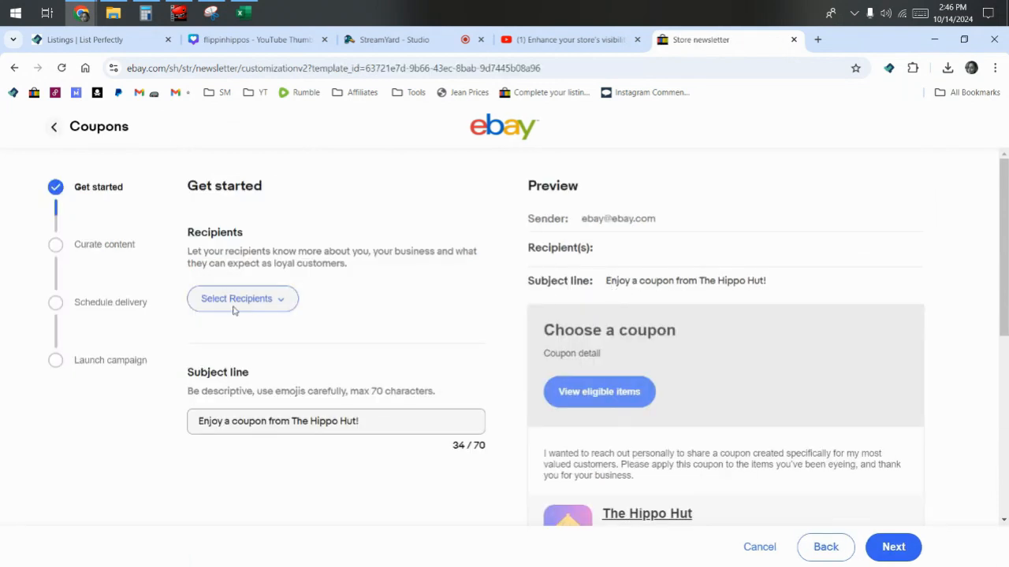
Step: Examine the recipient groups available for the coupon campaign and look over the email preview
{"action": "left_click", "coordinate": [238, 308]}
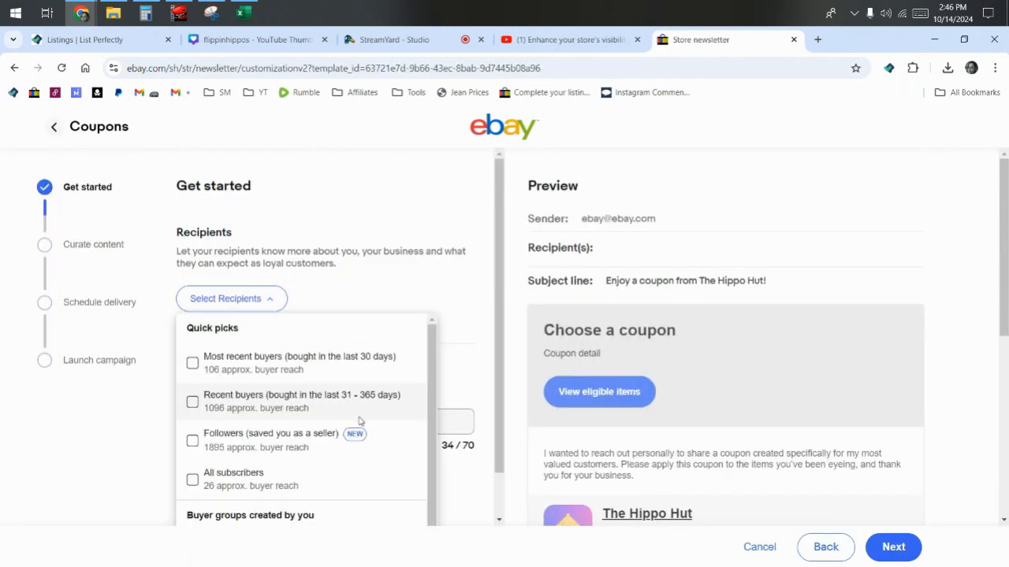
{"action": "scroll", "coordinate": [359, 423], "scroll_direction": "down", "scroll_amount": 1}
{"action": "scroll", "coordinate": [358, 423], "scroll_direction": "up", "scroll_amount": 1}
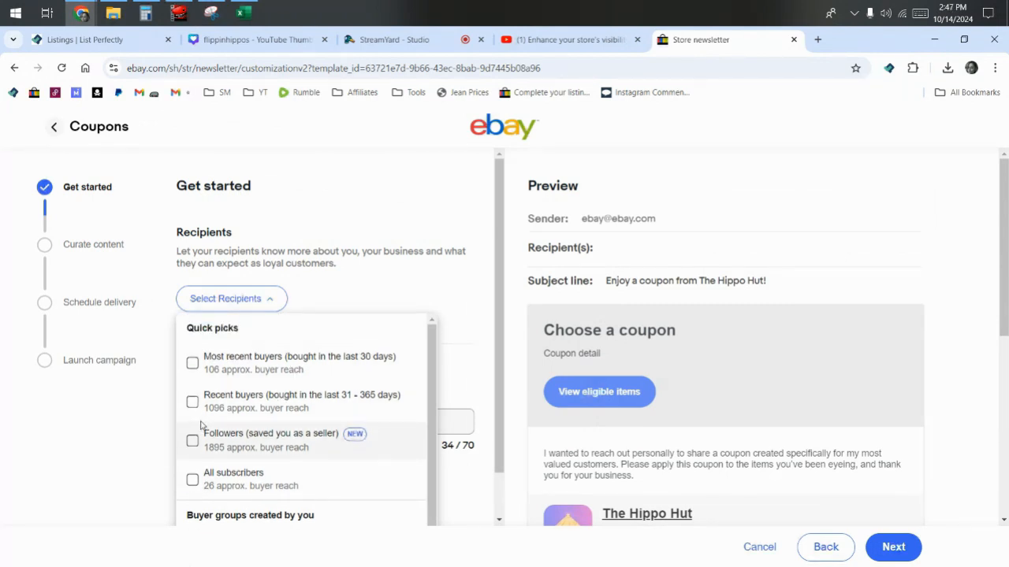
{"action": "scroll", "coordinate": [205, 424], "scroll_direction": "down", "scroll_amount": 1}
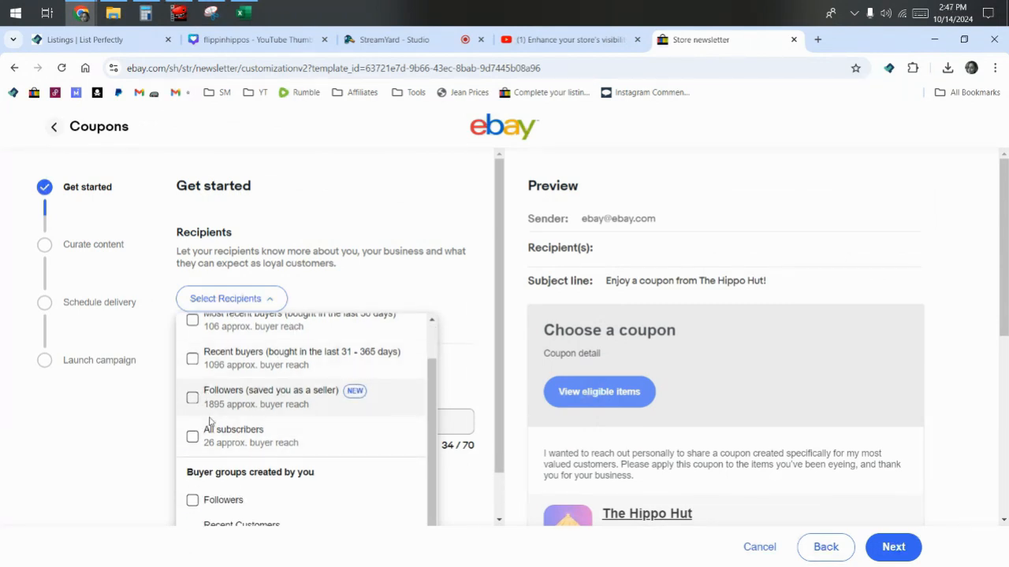
{"action": "left_click", "coordinate": [420, 215]}
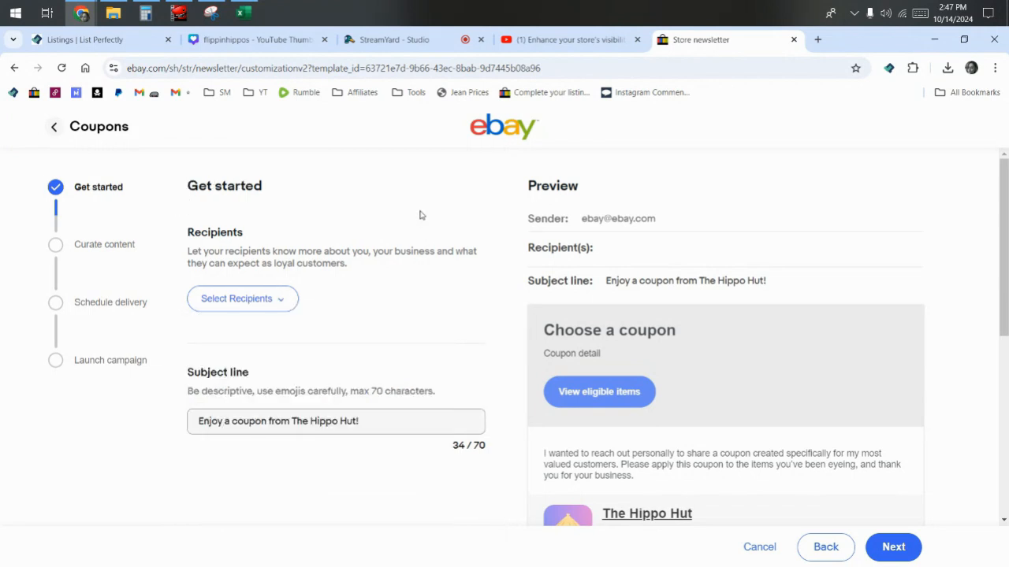
{"action": "scroll", "coordinate": [530, 370], "scroll_direction": "down", "scroll_amount": 1}
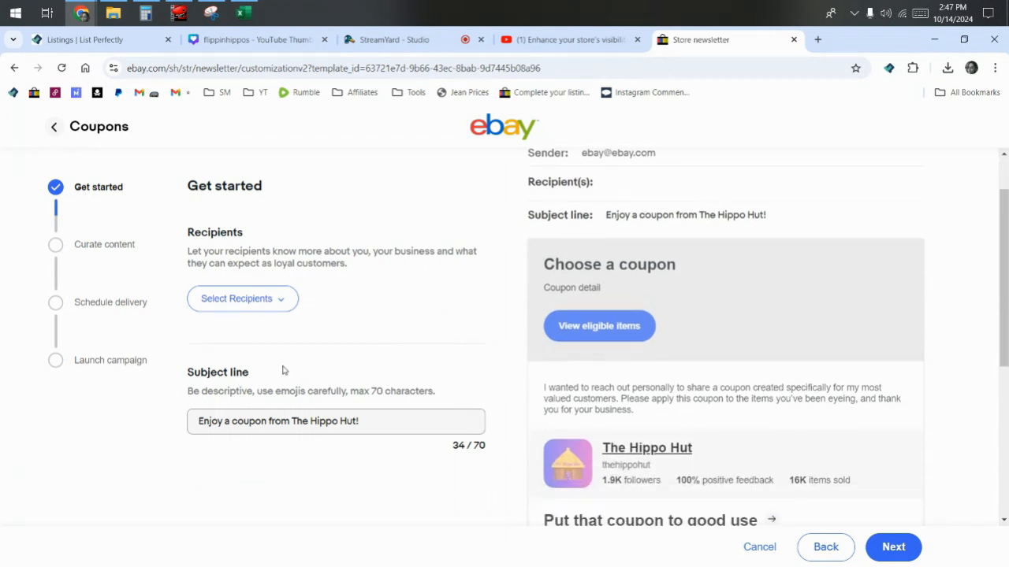
Step: Select Most recent buyers as the coupon campaign's recipients and proceed to the content stage
{"action": "left_click", "coordinate": [891, 556]}
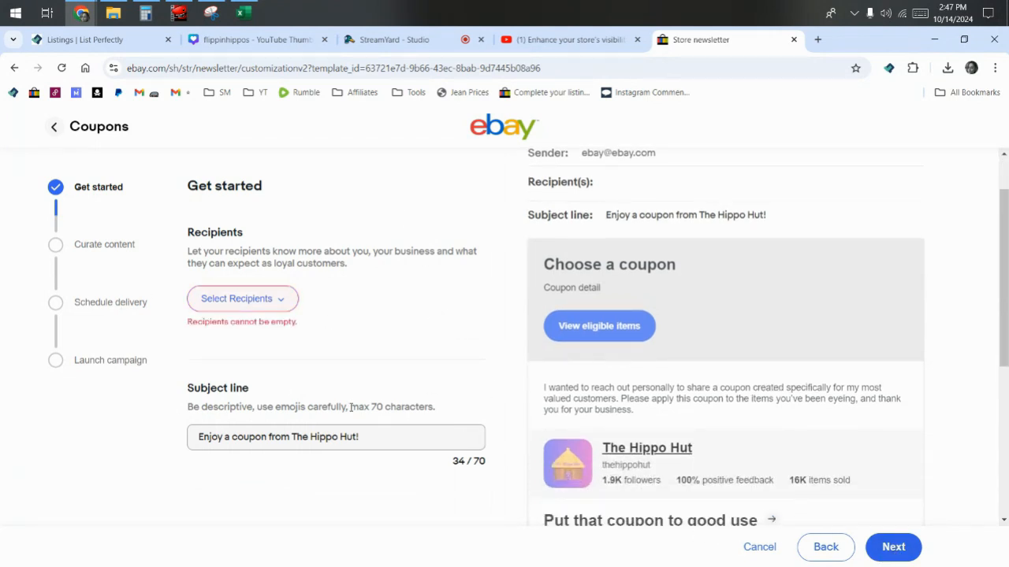
{"action": "left_click", "coordinate": [257, 305]}
{"action": "left_click", "coordinate": [252, 360]}
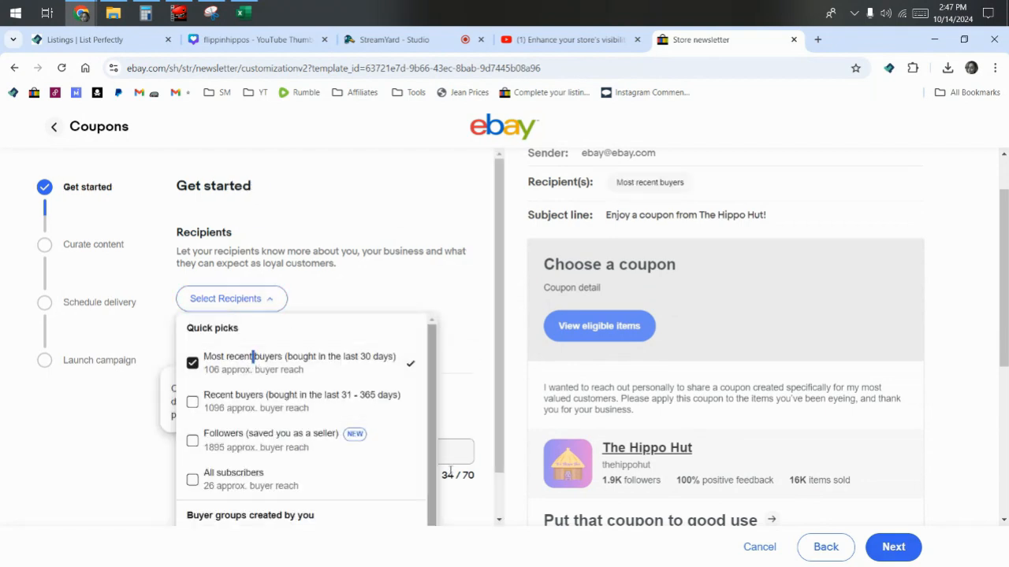
{"action": "left_click", "coordinate": [891, 547]}
{"action": "left_click", "coordinate": [897, 551]}
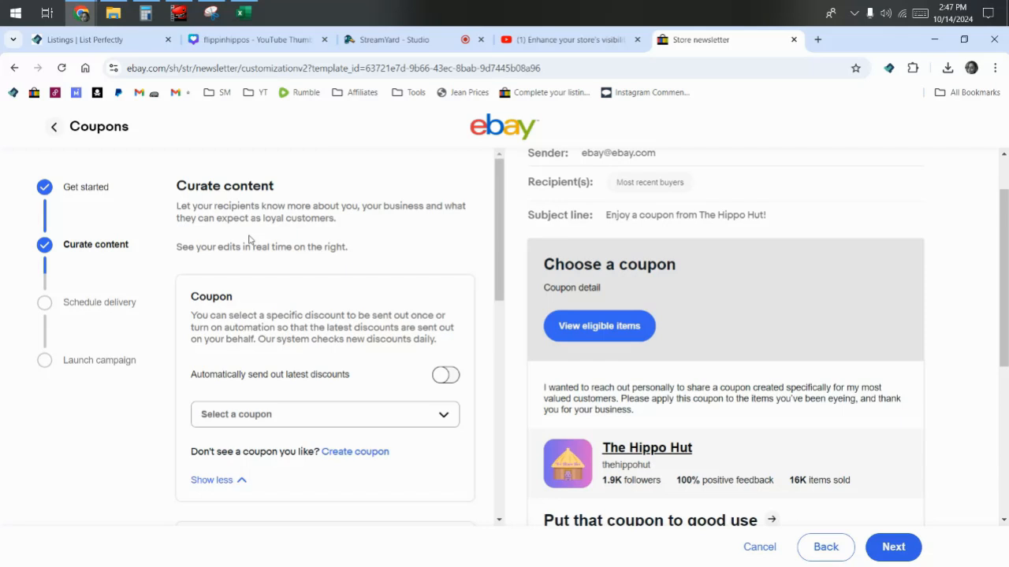
Step: View the available coupons without choosing one, and switch automatic sending of the latest discounts on and back off
{"action": "left_click", "coordinate": [417, 414]}
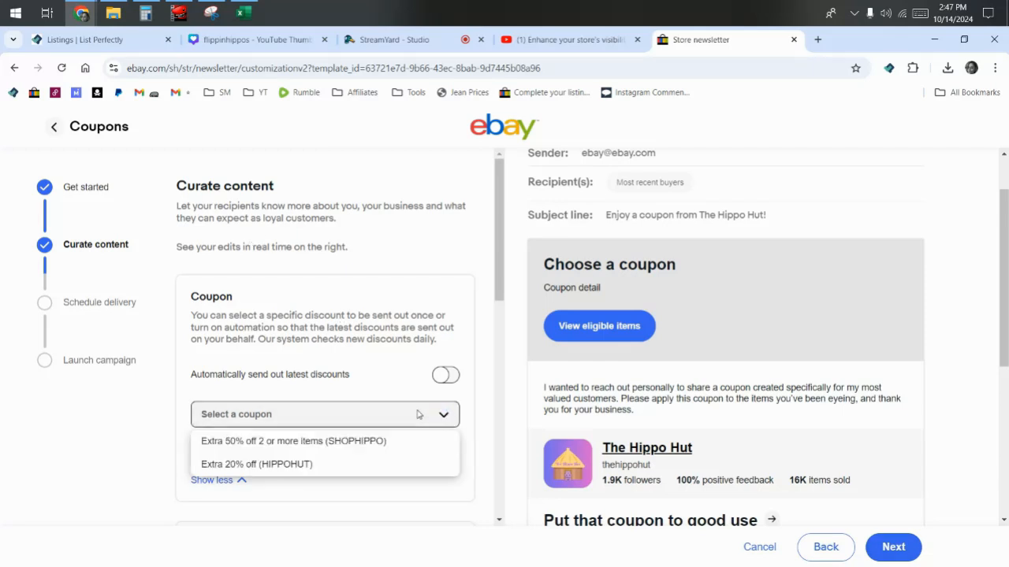
{"action": "left_click", "coordinate": [417, 414]}
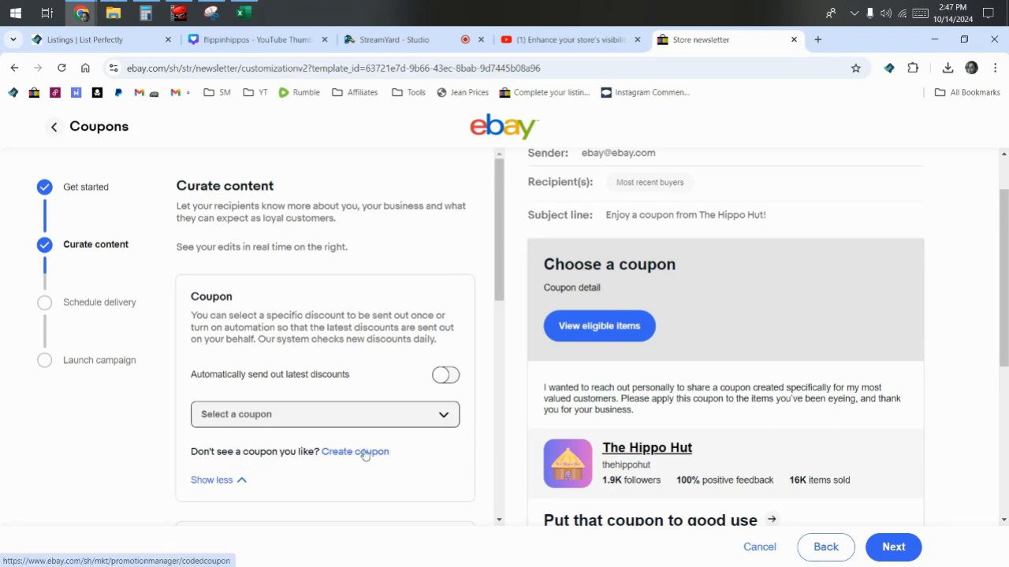
{"action": "left_click", "coordinate": [445, 375]}
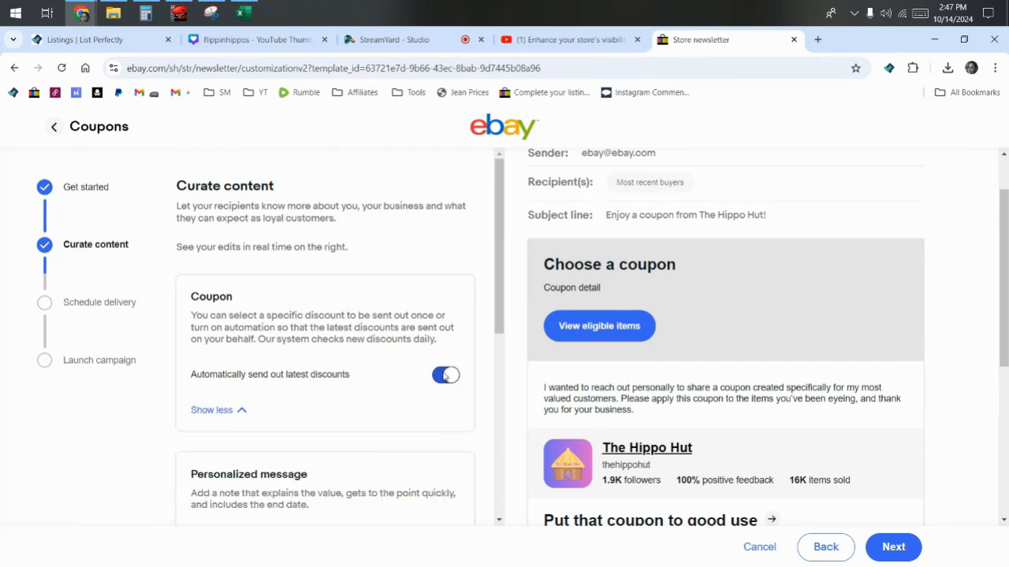
{"action": "left_click", "coordinate": [445, 376]}
Step: Review the coupon email's personalized message and turn on manual selection of the eligible listings
{"action": "scroll", "coordinate": [443, 376], "scroll_direction": "down", "scroll_amount": 3}
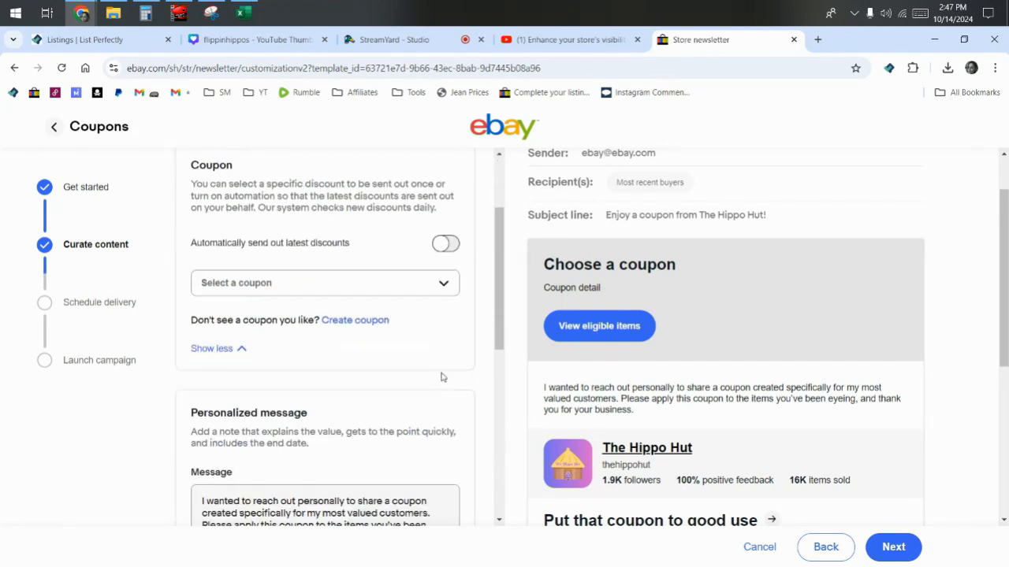
{"action": "scroll", "coordinate": [440, 372], "scroll_direction": "down", "scroll_amount": 2}
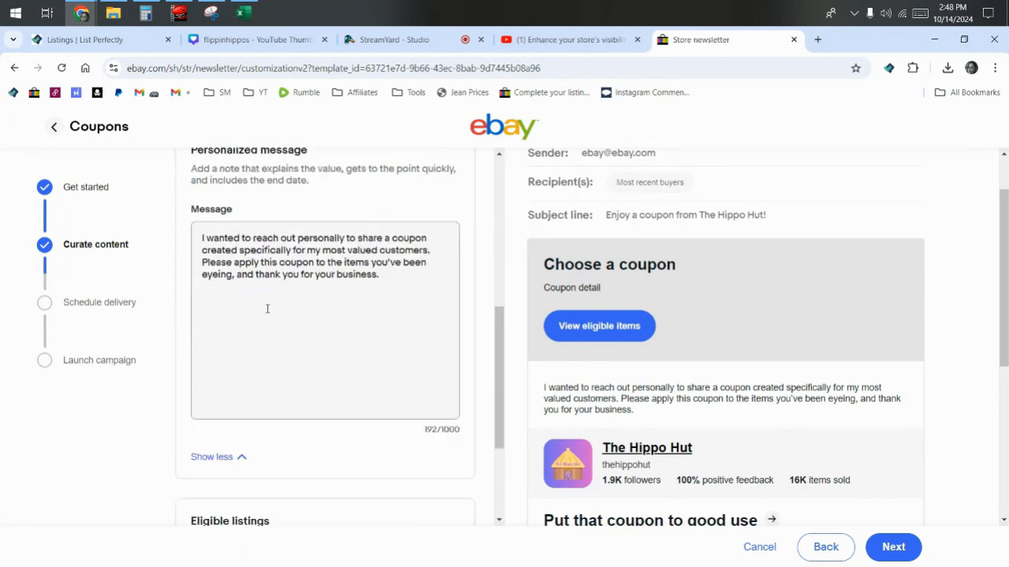
{"action": "scroll", "coordinate": [284, 312], "scroll_direction": "down", "scroll_amount": 3}
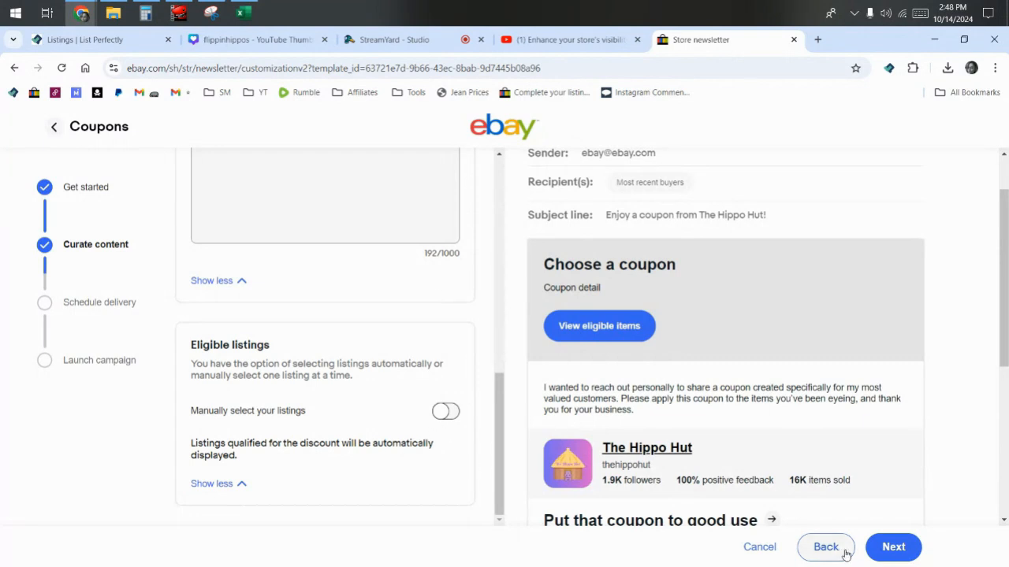
{"action": "left_click", "coordinate": [444, 408]}
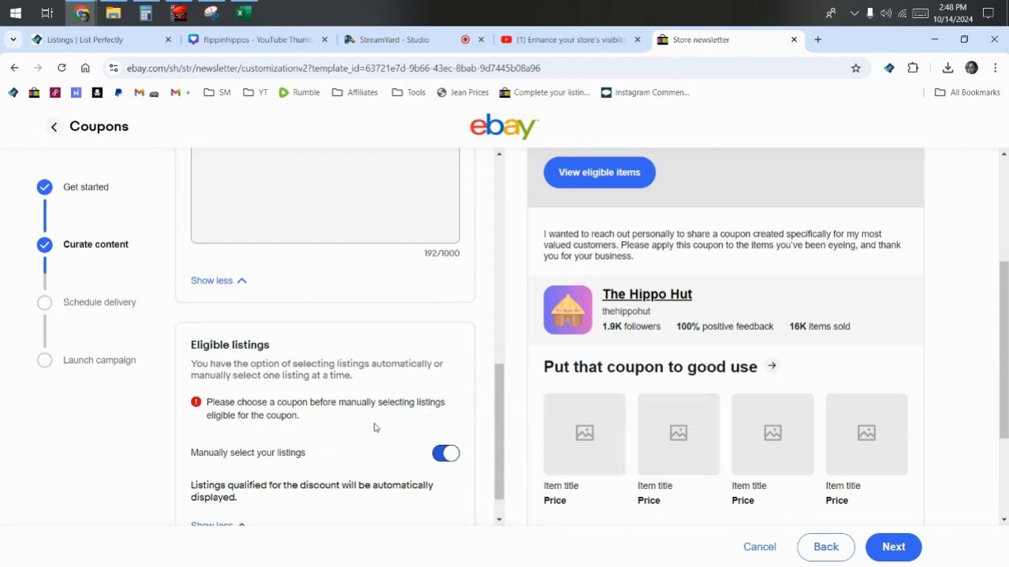
{"action": "scroll", "coordinate": [390, 423], "scroll_direction": "down", "scroll_amount": 1}
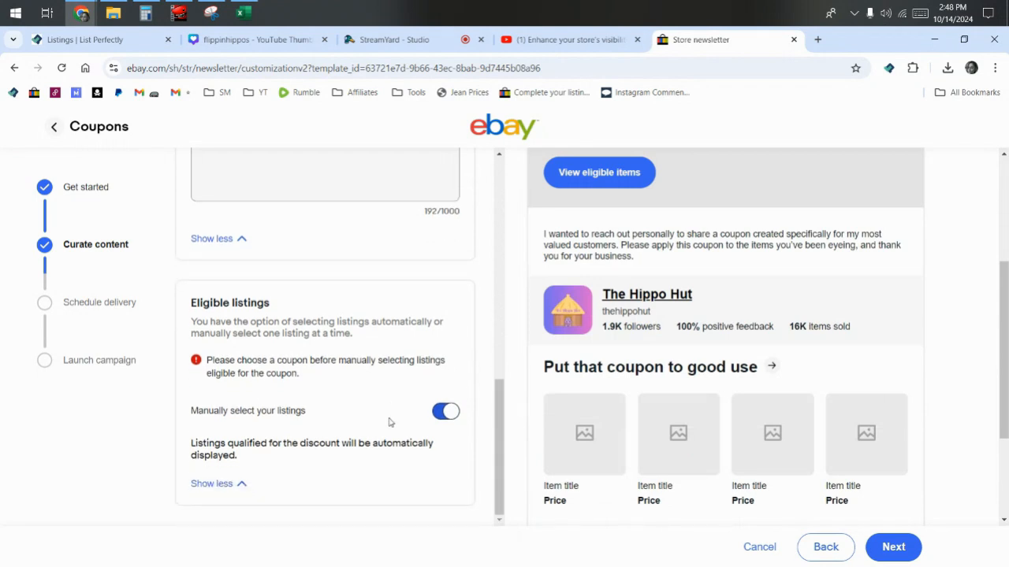
Step: Attach the Extra 20% off (HIPPOHUT) coupon to the email and check the eligible listings settings
{"action": "scroll", "coordinate": [379, 354], "scroll_direction": "up", "scroll_amount": 10}
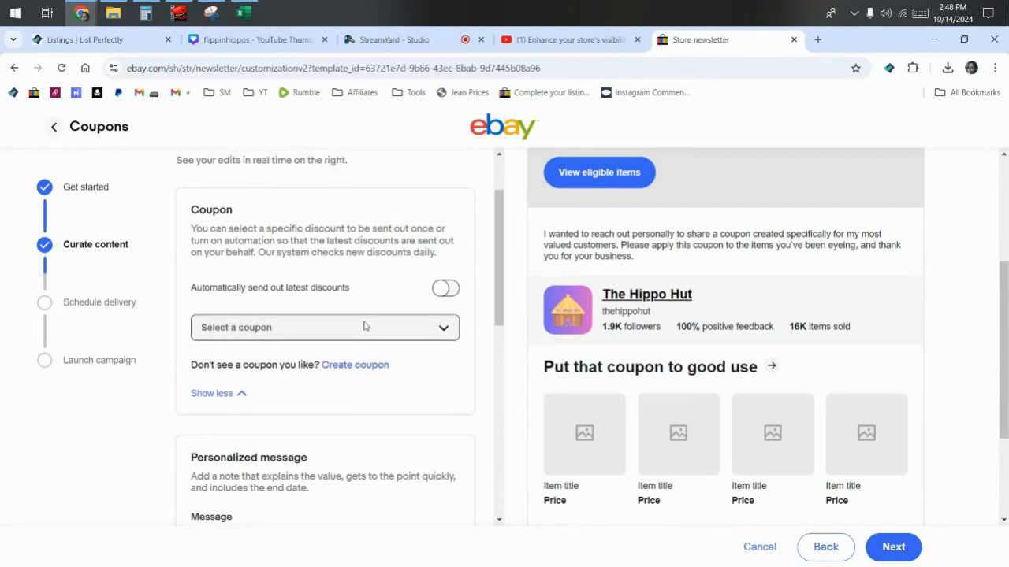
{"action": "left_click", "coordinate": [444, 327]}
{"action": "left_click", "coordinate": [347, 381]}
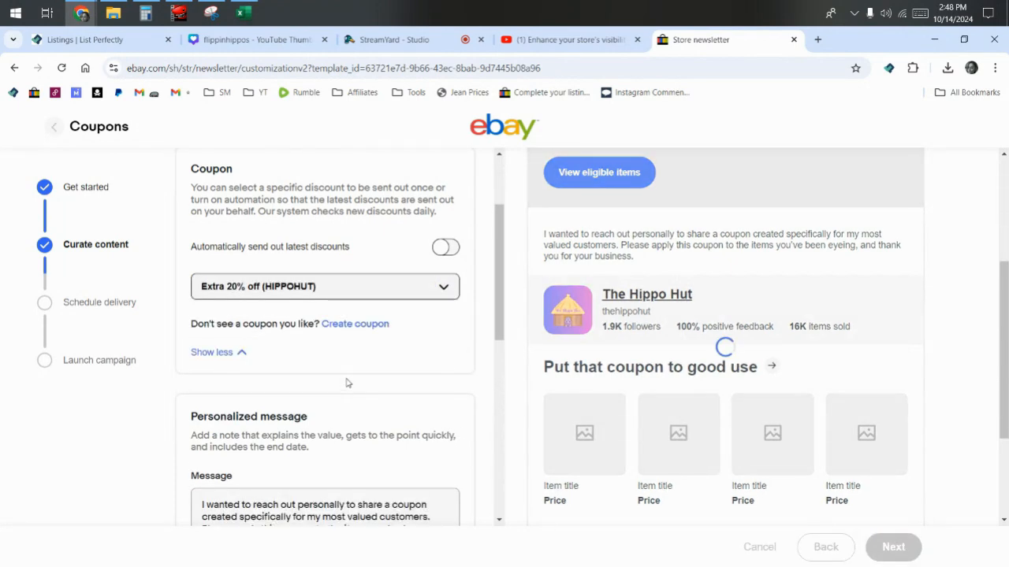
{"action": "scroll", "coordinate": [347, 383], "scroll_direction": "down", "scroll_amount": 8}
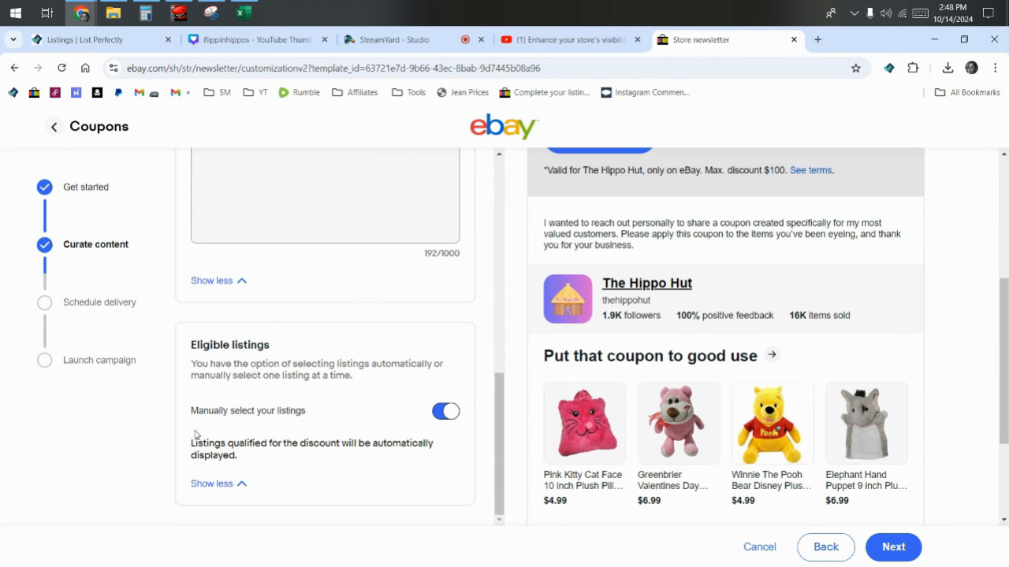
Step: Proceed to the coupon email's delivery schedule, and cancel the Coupons campaign
{"action": "left_click", "coordinate": [881, 550]}
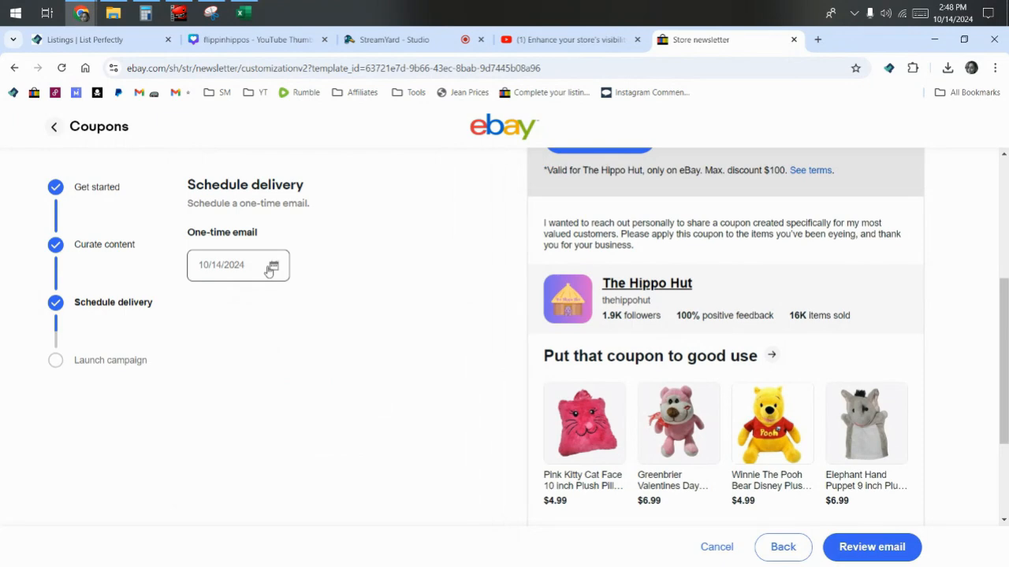
{"action": "left_click", "coordinate": [714, 547]}
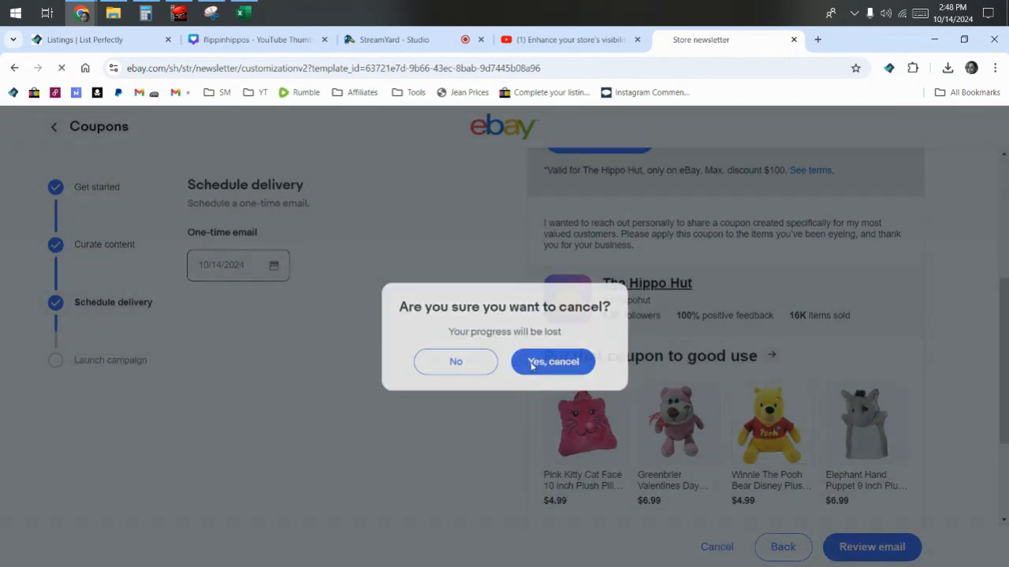
{"action": "left_click", "coordinate": [531, 364]}
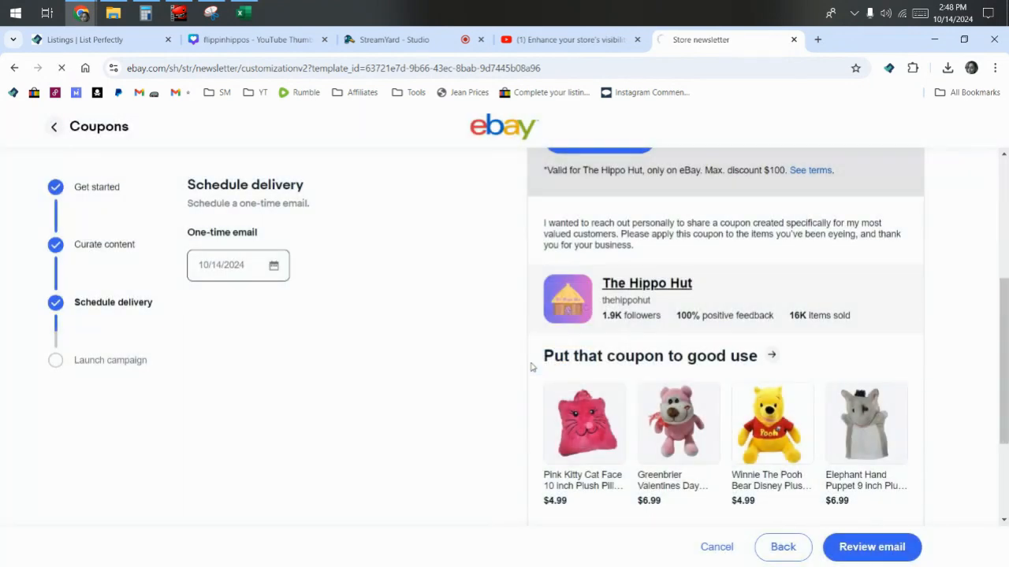
Step: Create a new store newsletter campaign from the Sale event template
{"action": "scroll", "coordinate": [531, 366], "scroll_direction": "down", "scroll_amount": 8}
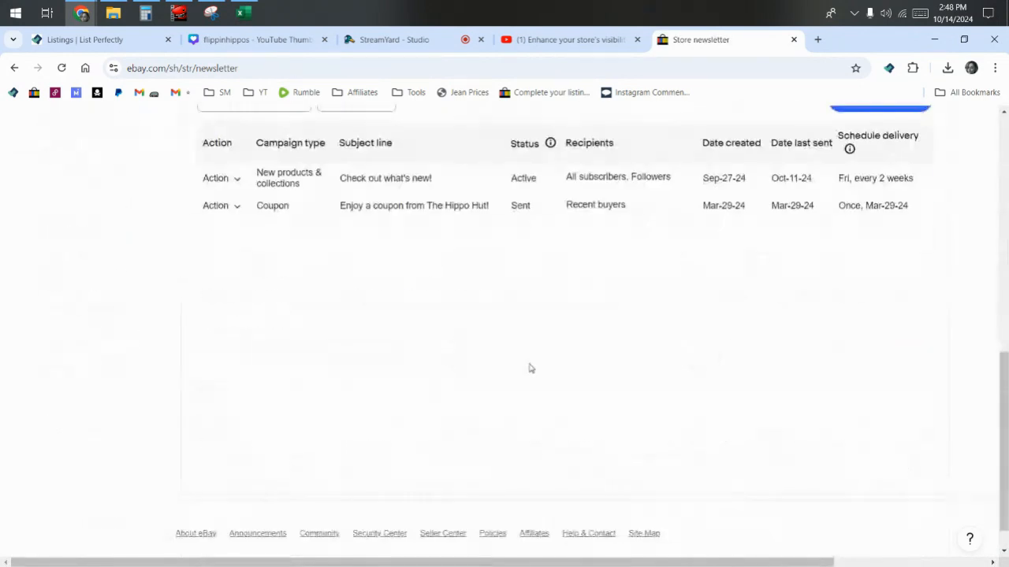
{"action": "scroll", "coordinate": [576, 367], "scroll_direction": "up", "scroll_amount": 3}
{"action": "left_click", "coordinate": [877, 362]}
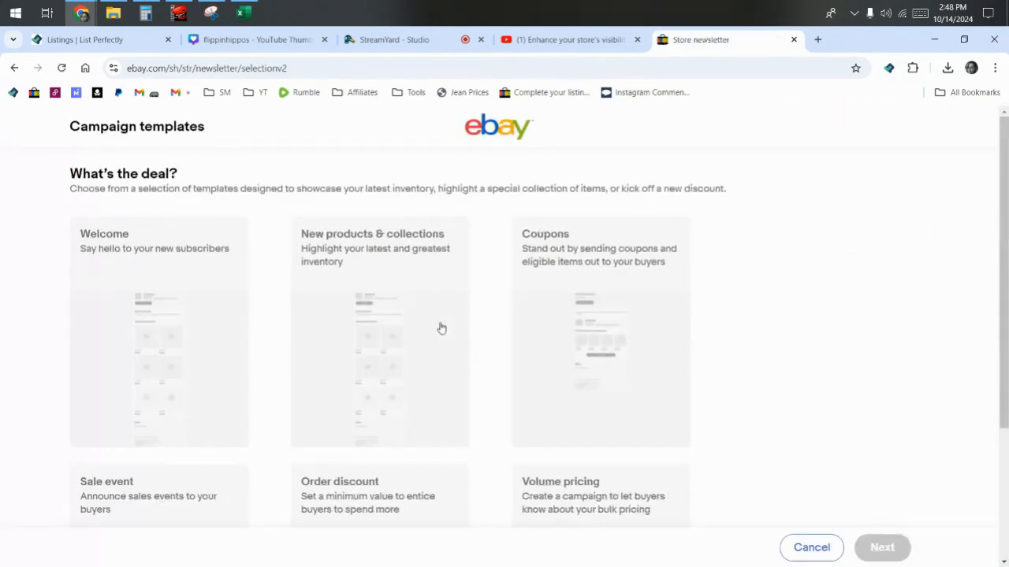
{"action": "scroll", "coordinate": [442, 327], "scroll_direction": "down", "scroll_amount": 3}
{"action": "left_click", "coordinate": [124, 293]}
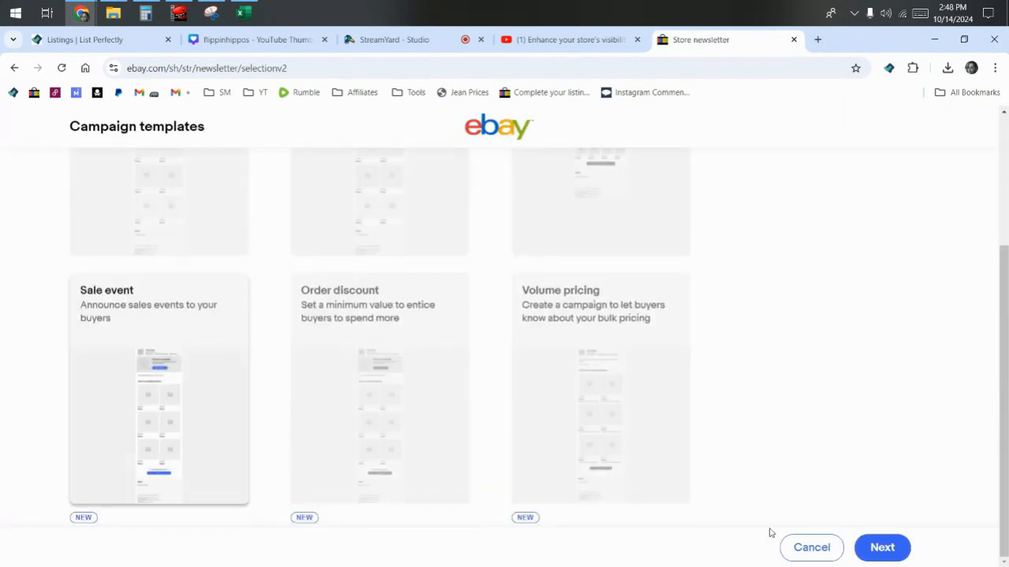
{"action": "left_click", "coordinate": [881, 548]}
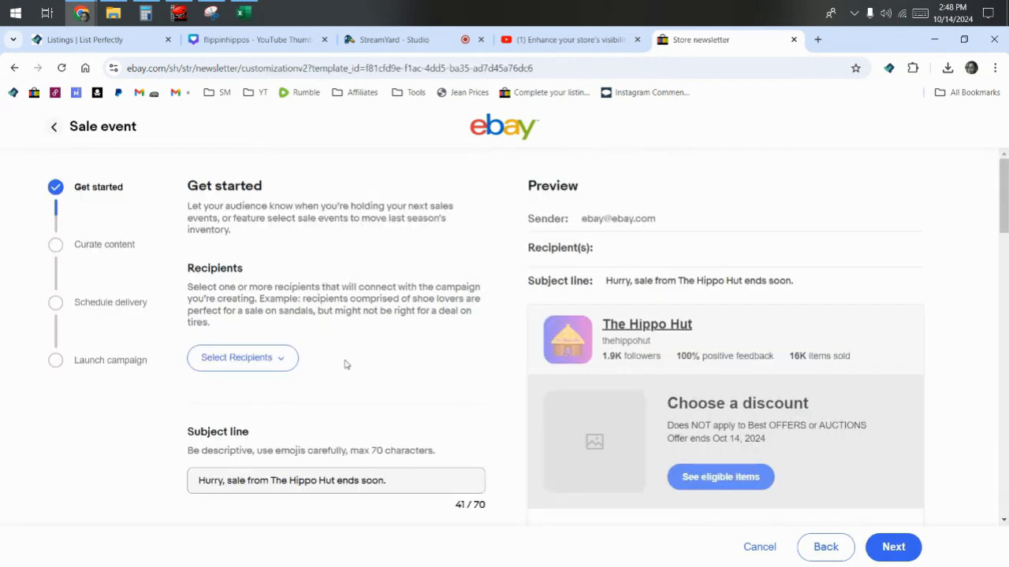
Step: Select Most recent buyers as the sale event campaign's recipients and proceed to the content stage
{"action": "left_click", "coordinate": [240, 357]}
{"action": "left_click", "coordinate": [192, 423]}
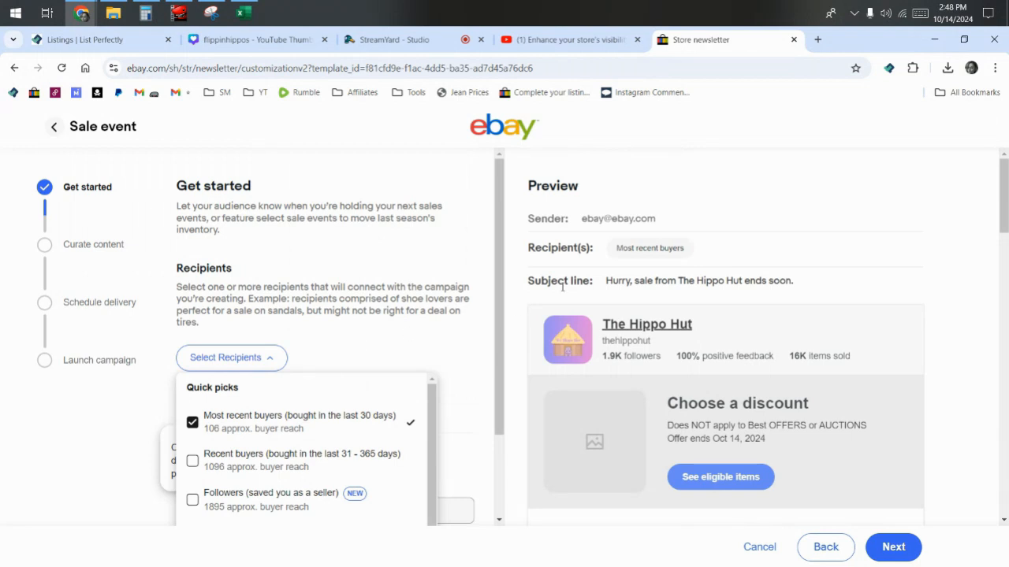
{"action": "left_click", "coordinate": [726, 195]}
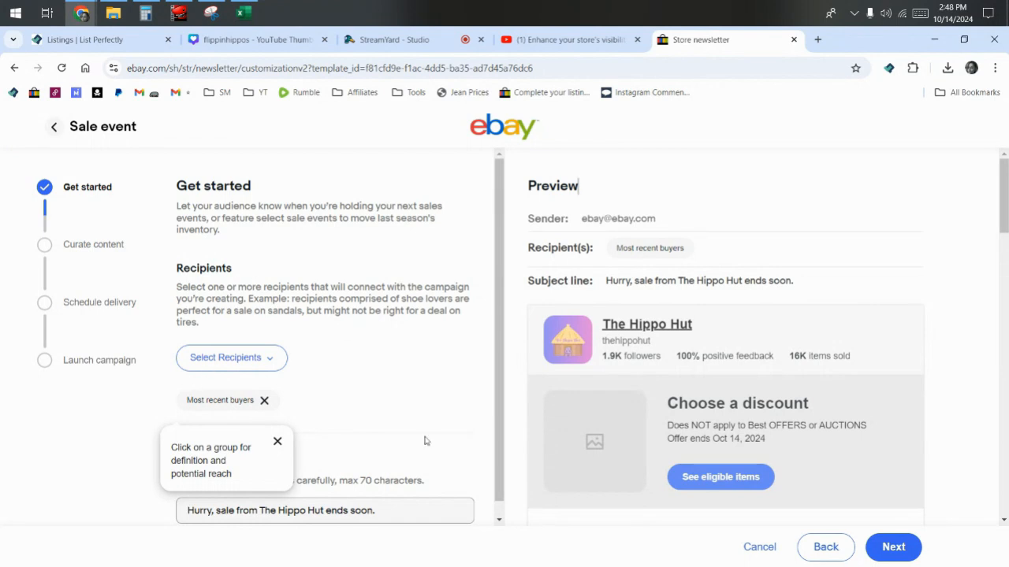
{"action": "left_click", "coordinate": [274, 358]}
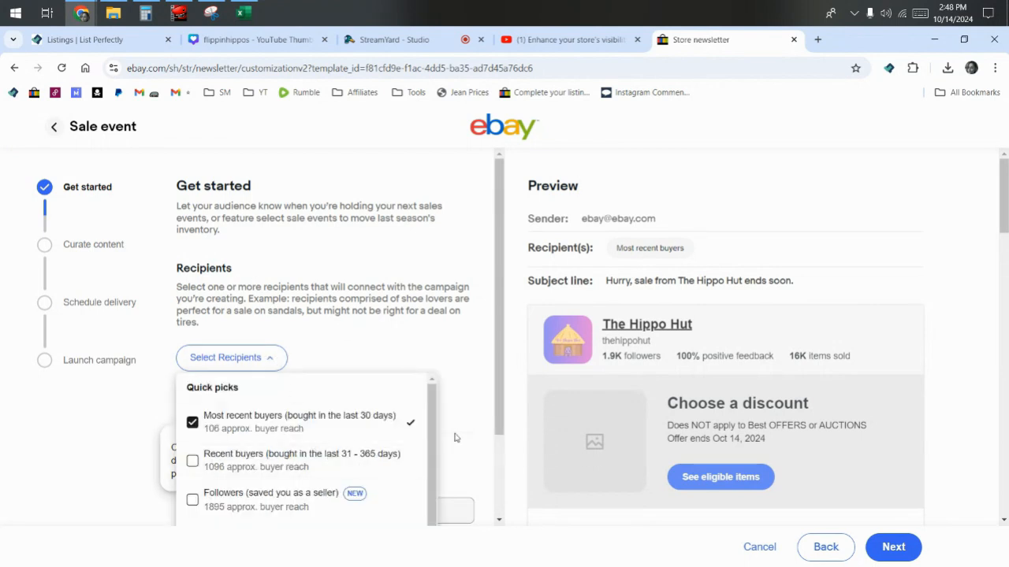
{"action": "left_click", "coordinate": [473, 404]}
{"action": "left_click", "coordinate": [911, 554]}
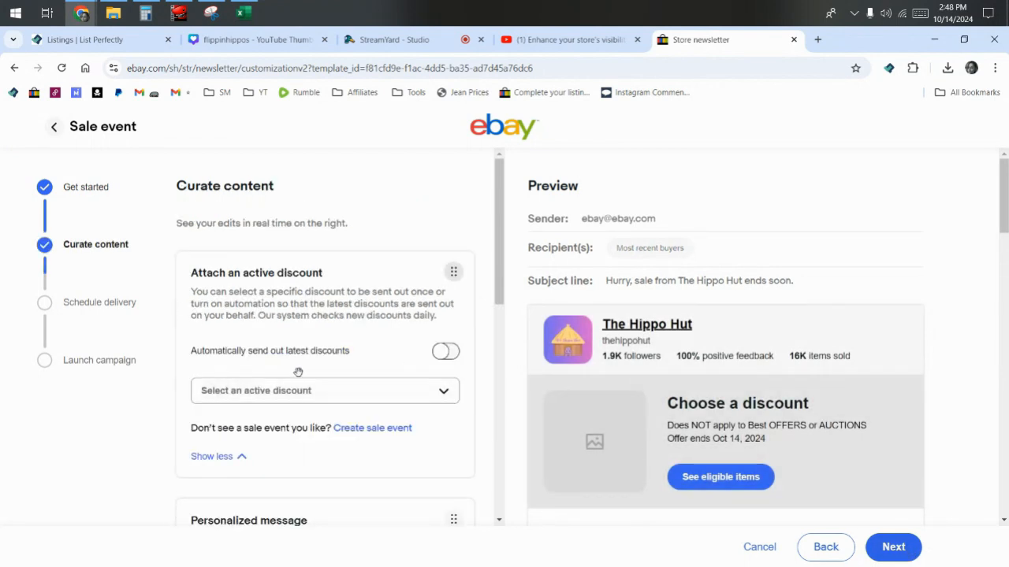
Step: Attach the Save up to 20% discount to the sale event email, and replace it with the Save up to 50% discount
{"action": "left_click", "coordinate": [312, 391]}
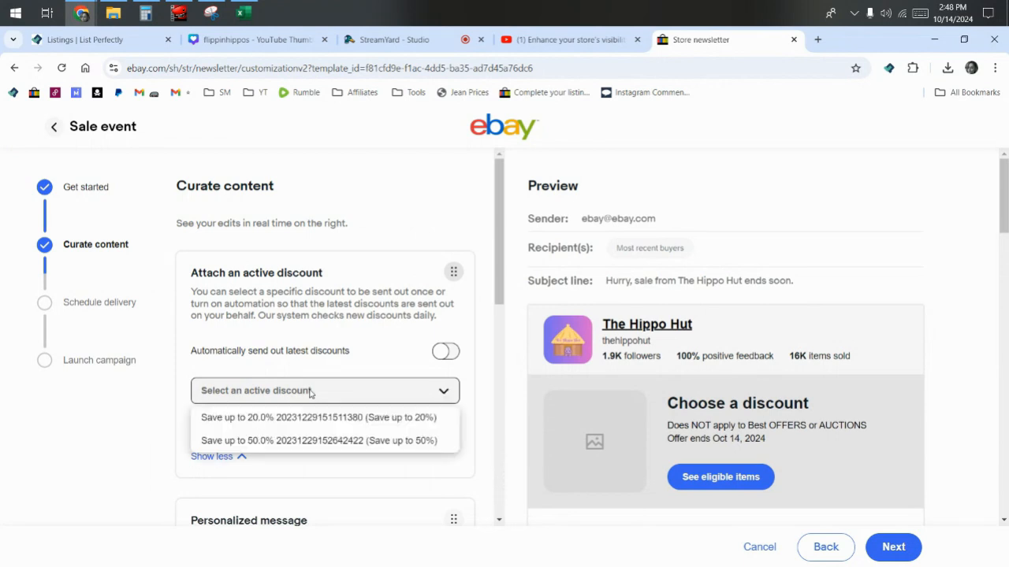
{"action": "left_click", "coordinate": [313, 418]}
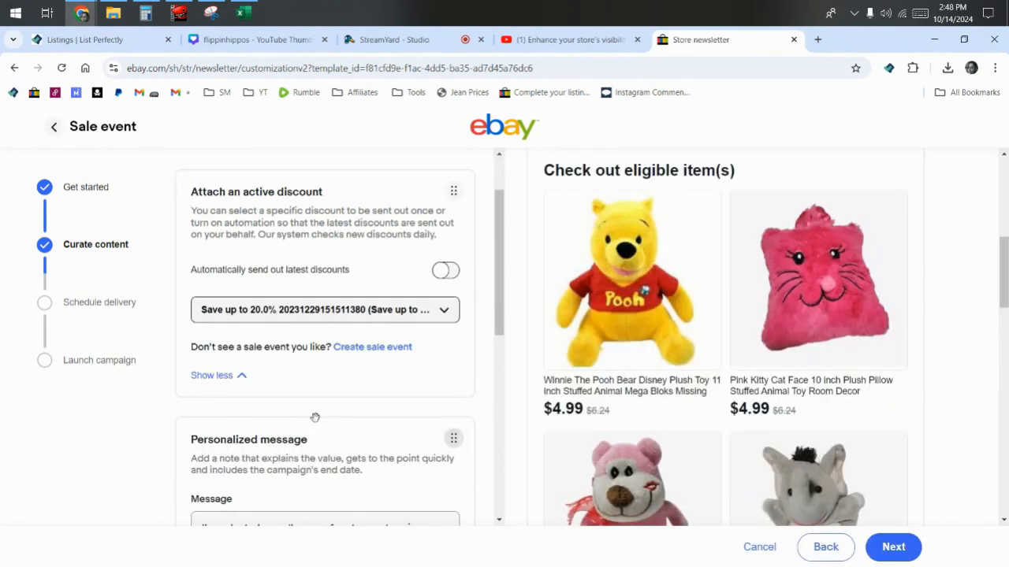
{"action": "left_click", "coordinate": [334, 315]}
{"action": "left_click", "coordinate": [348, 357]}
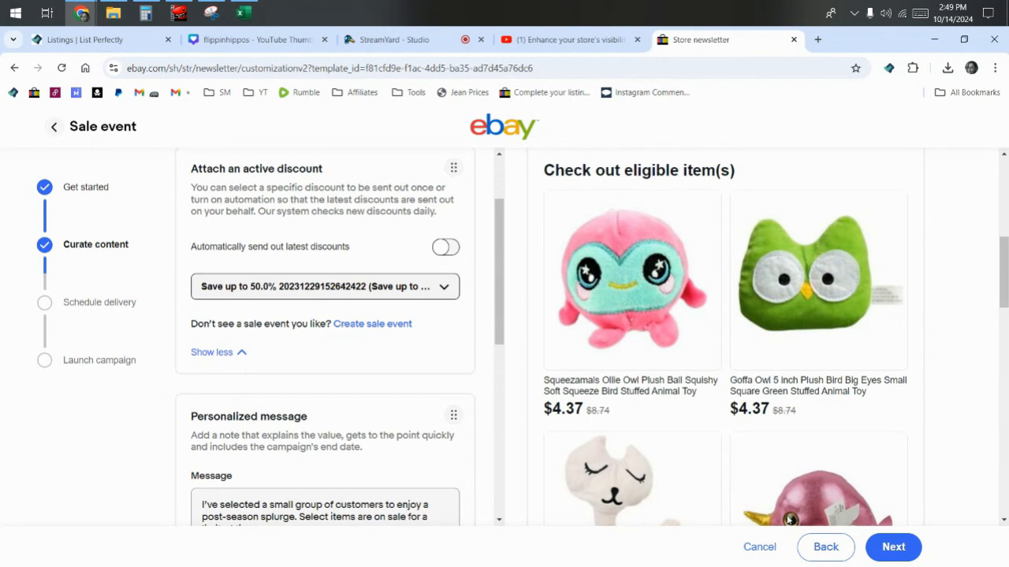
Step: Proceed through the delivery schedule to the campaign review, and cancel the Sale event campaign
{"action": "left_click", "coordinate": [891, 549]}
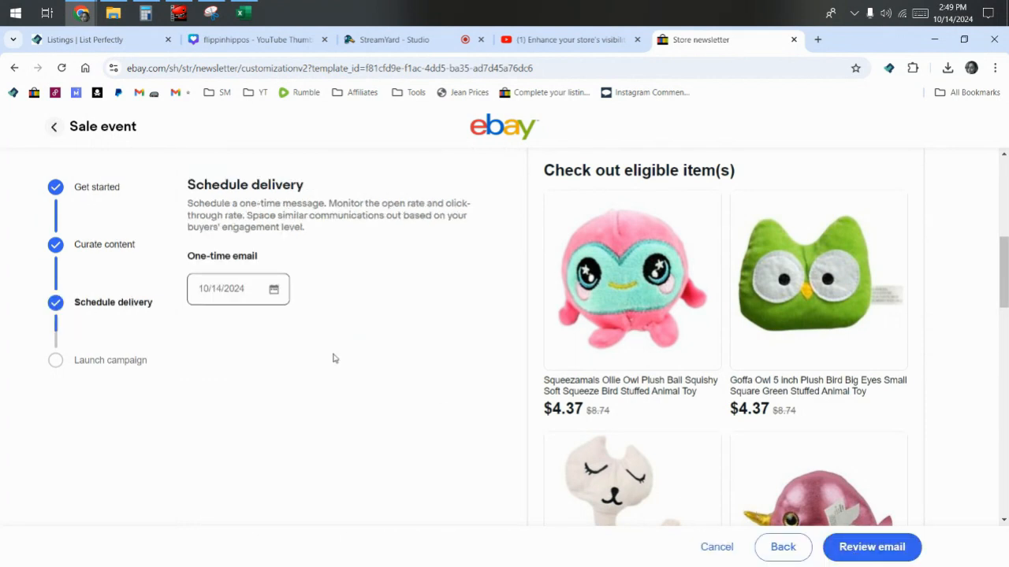
{"action": "left_click", "coordinate": [849, 549]}
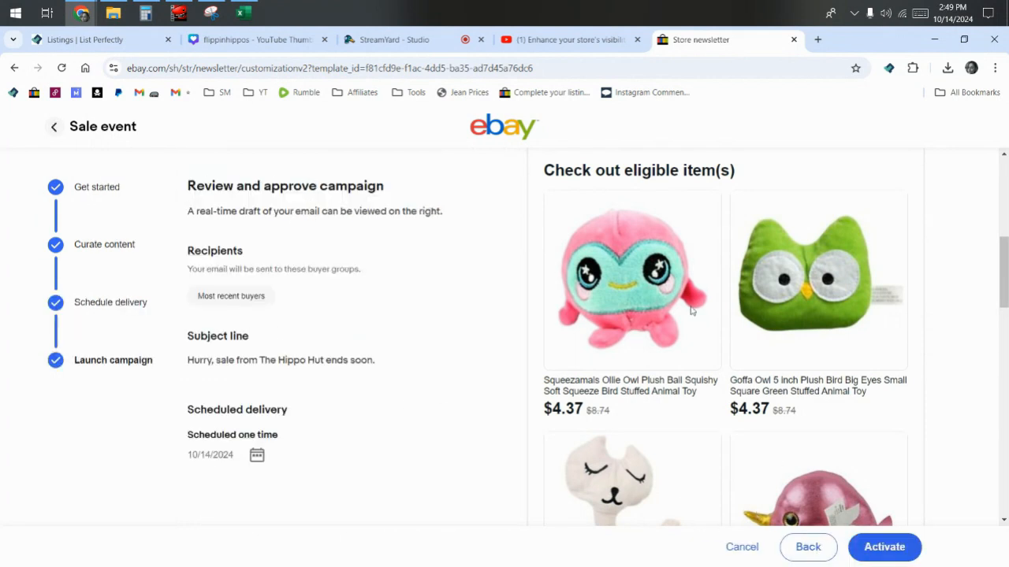
{"action": "left_click", "coordinate": [734, 547]}
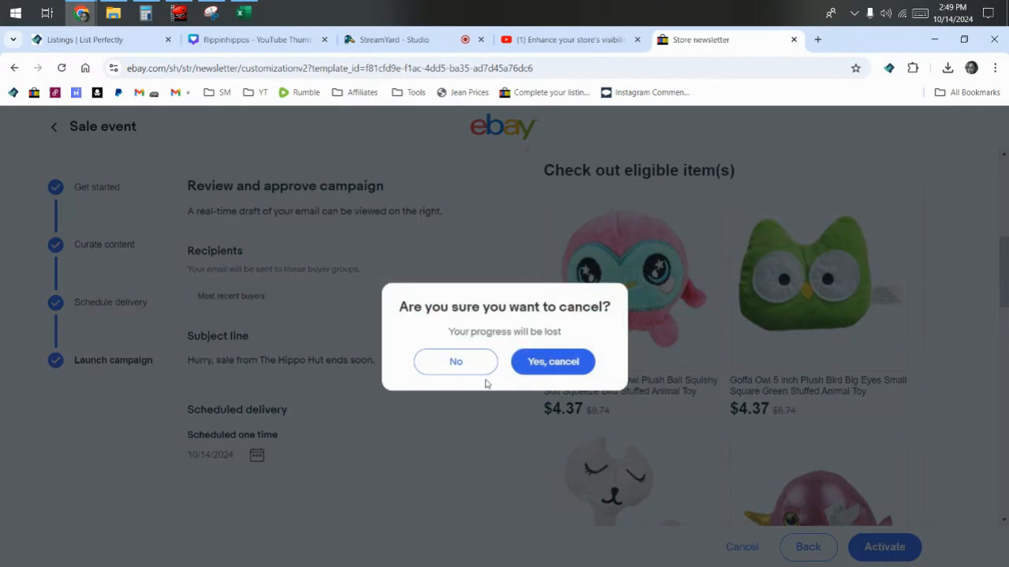
{"action": "left_click", "coordinate": [528, 370]}
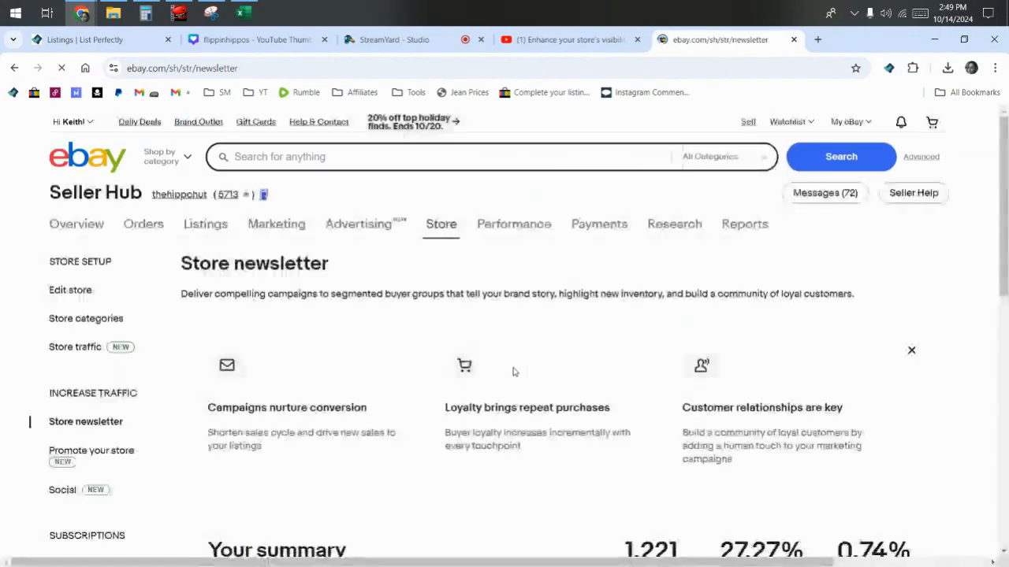
Step: Create a new store newsletter campaign from the Order discount template
{"action": "scroll", "coordinate": [513, 371], "scroll_direction": "down", "scroll_amount": 4}
{"action": "left_click", "coordinate": [897, 295]}
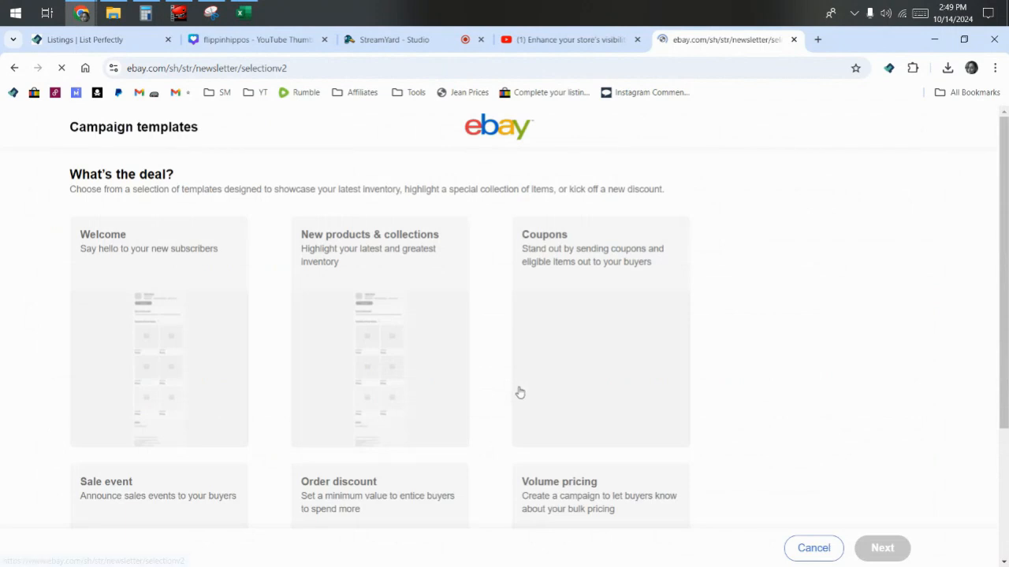
{"action": "scroll", "coordinate": [425, 405], "scroll_direction": "down", "scroll_amount": 3}
{"action": "left_click", "coordinate": [385, 290]}
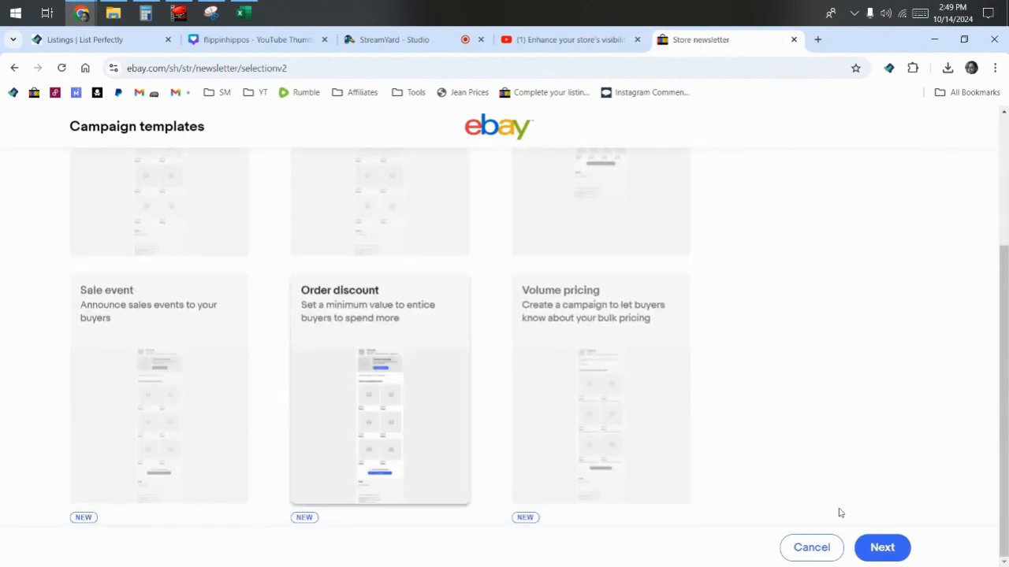
{"action": "left_click", "coordinate": [882, 547]}
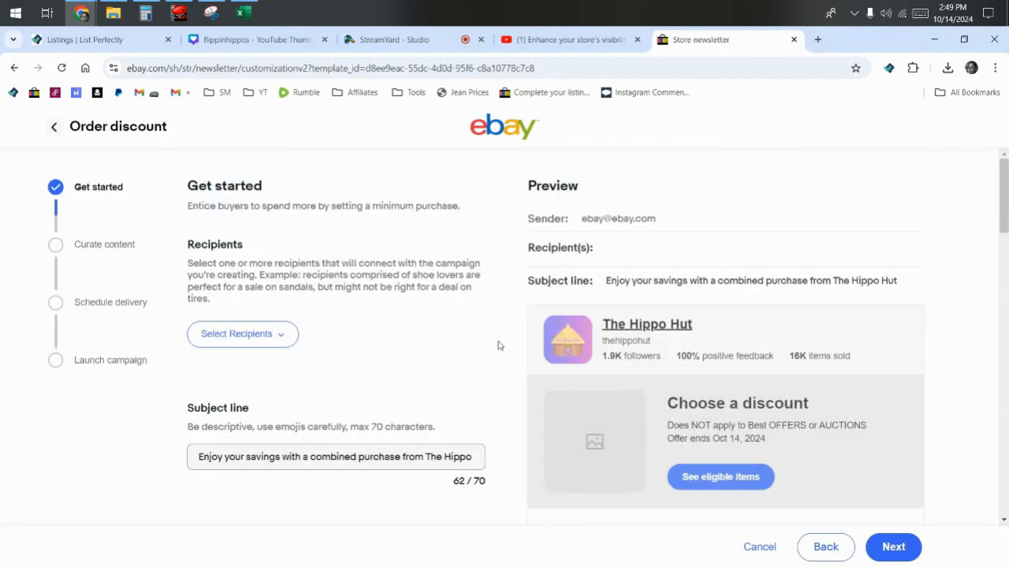
Step: Select All subscribers as the order discount campaign's recipients and proceed to the content stage
{"action": "left_click", "coordinate": [261, 334]}
{"action": "scroll", "coordinate": [267, 426], "scroll_direction": "down", "scroll_amount": 1}
{"action": "scroll", "coordinate": [267, 426], "scroll_direction": "down", "scroll_amount": 1}
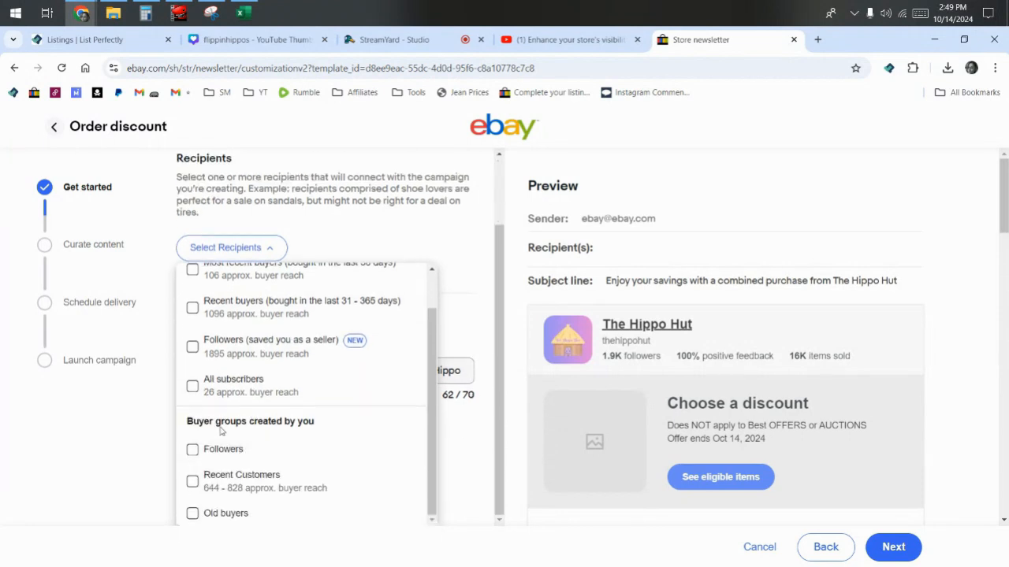
{"action": "left_click", "coordinate": [268, 385]}
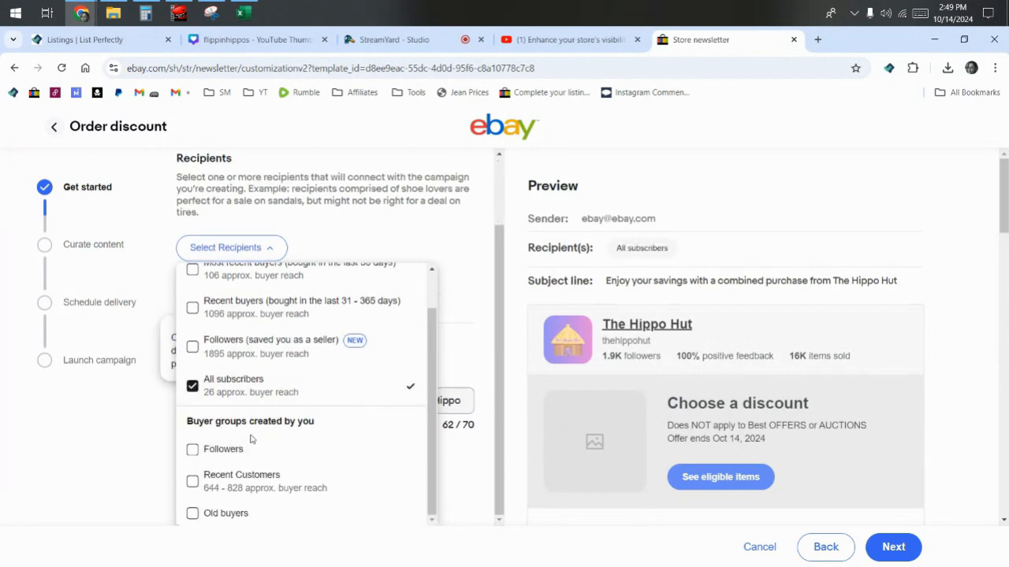
{"action": "left_click", "coordinate": [351, 227]}
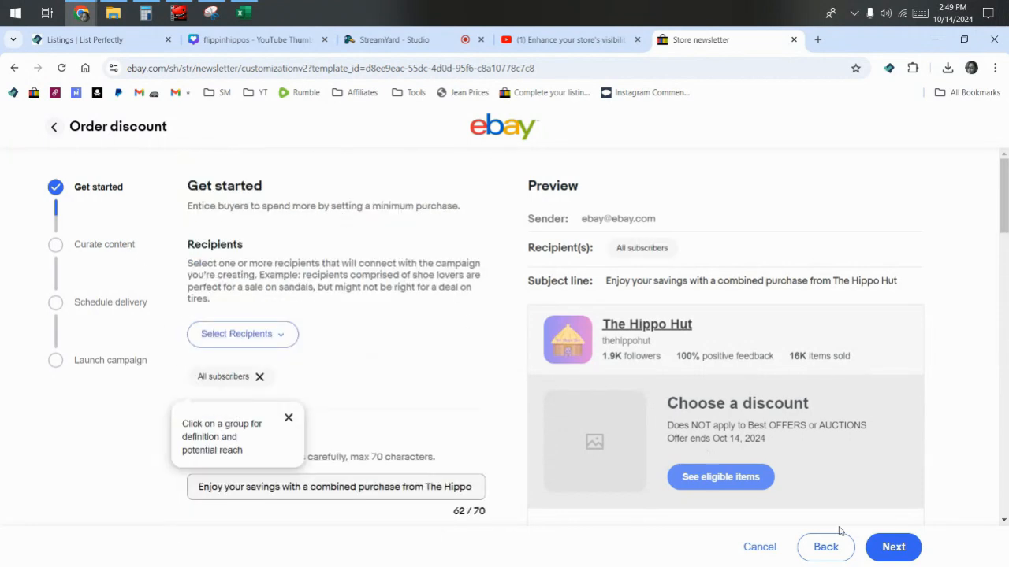
{"action": "left_click", "coordinate": [882, 547]}
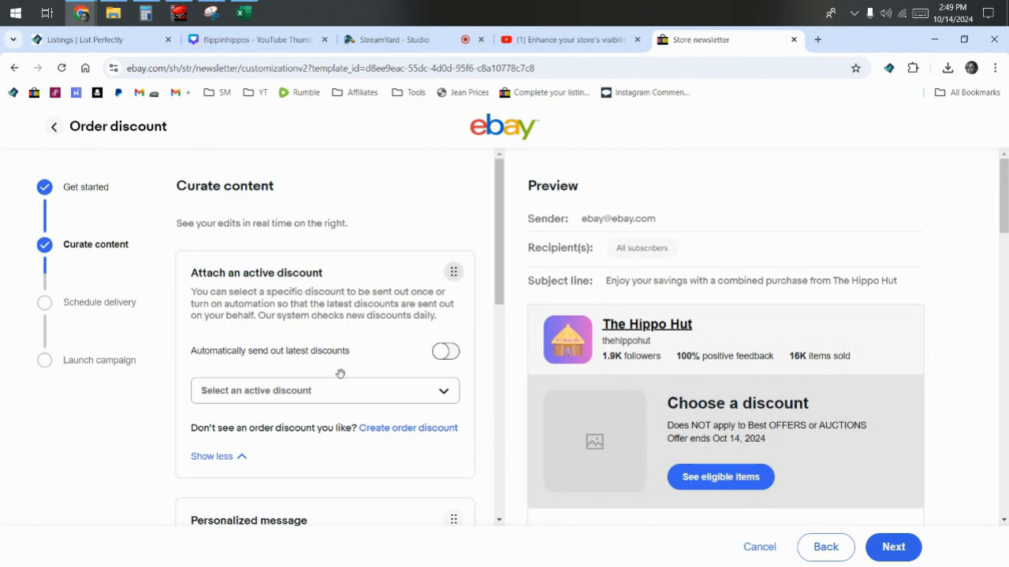
Step: Check which active order discounts can be attached, and cancel the Order discount campaign
{"action": "left_click", "coordinate": [447, 398]}
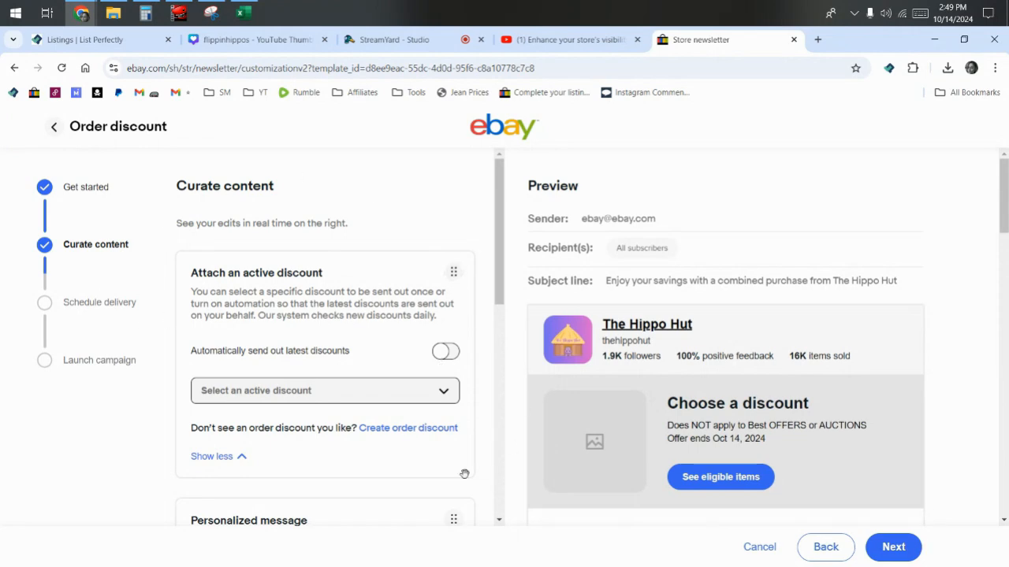
{"action": "left_click", "coordinate": [758, 548]}
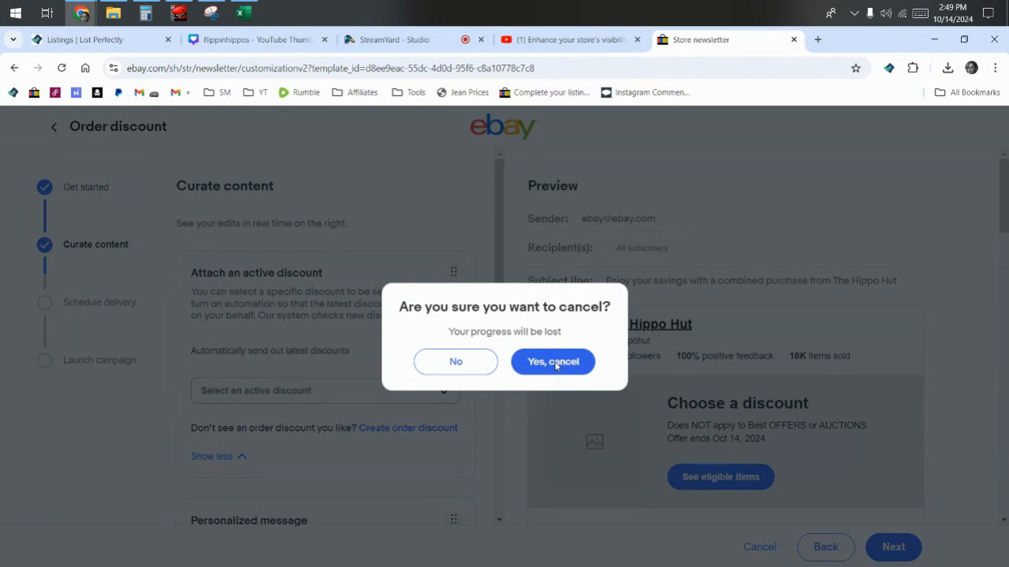
{"action": "left_click", "coordinate": [555, 364]}
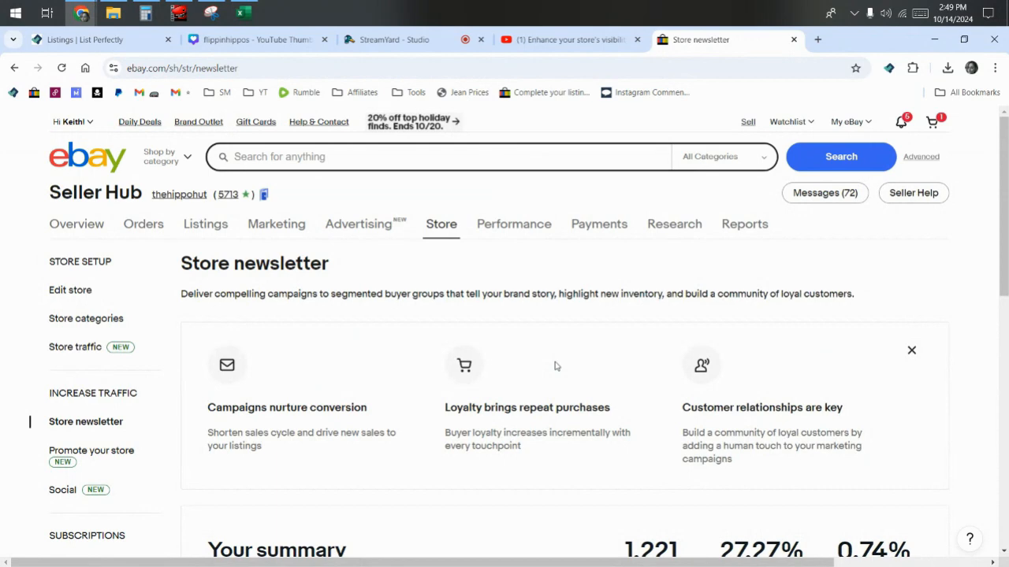
Step: Create a new store newsletter campaign from the Volume pricing template
{"action": "scroll", "coordinate": [552, 347], "scroll_direction": "down", "scroll_amount": 8}
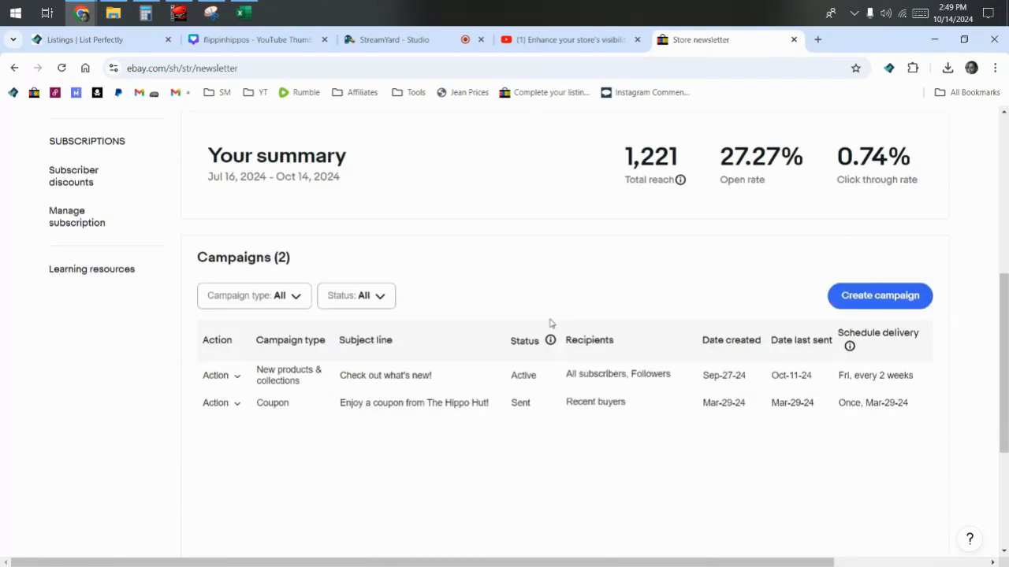
{"action": "scroll", "coordinate": [547, 326], "scroll_direction": "up", "scroll_amount": 3}
{"action": "left_click", "coordinate": [849, 265]}
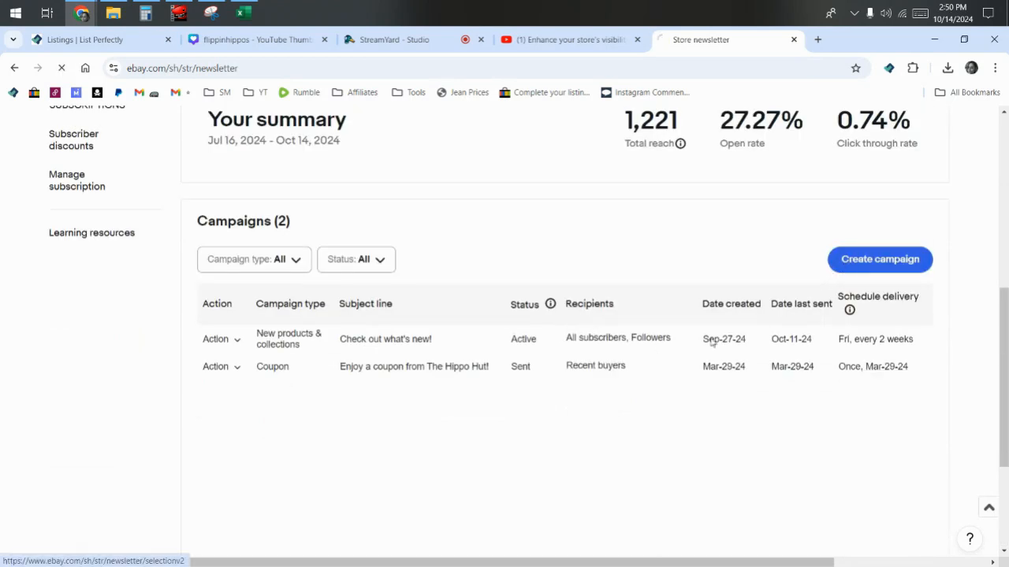
{"action": "scroll", "coordinate": [670, 362], "scroll_direction": "down", "scroll_amount": 3}
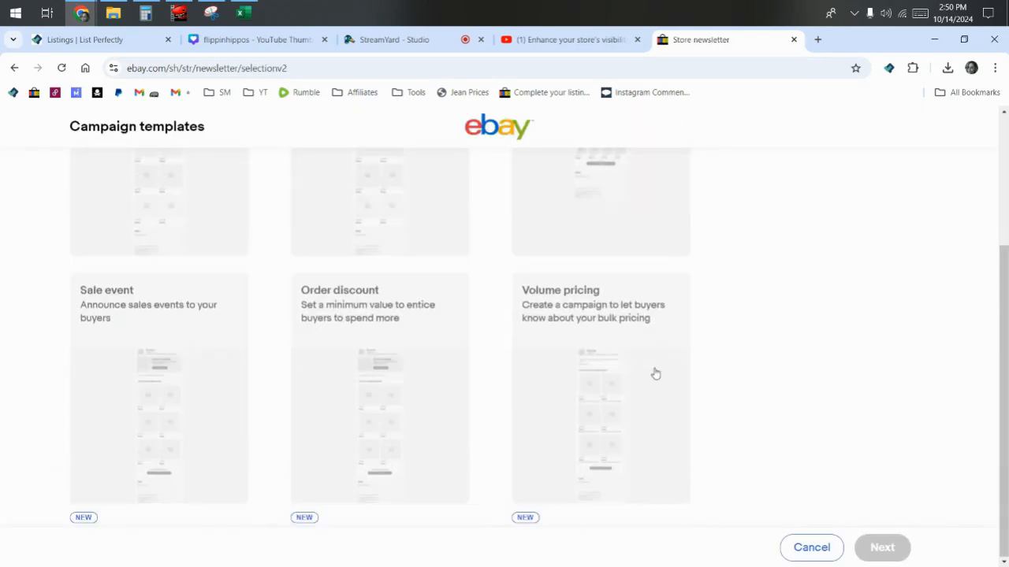
{"action": "left_click", "coordinate": [619, 396]}
{"action": "left_click", "coordinate": [876, 549]}
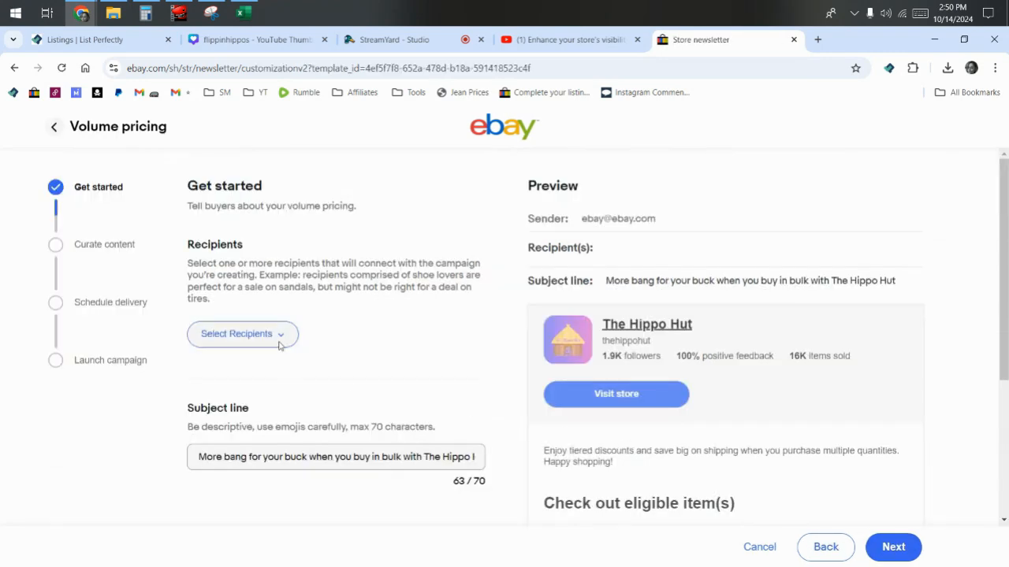
Step: Select Most recent buyers as the volume pricing campaign's recipients and proceed to the content stage
{"action": "left_click", "coordinate": [280, 337]}
{"action": "left_click", "coordinate": [192, 398]}
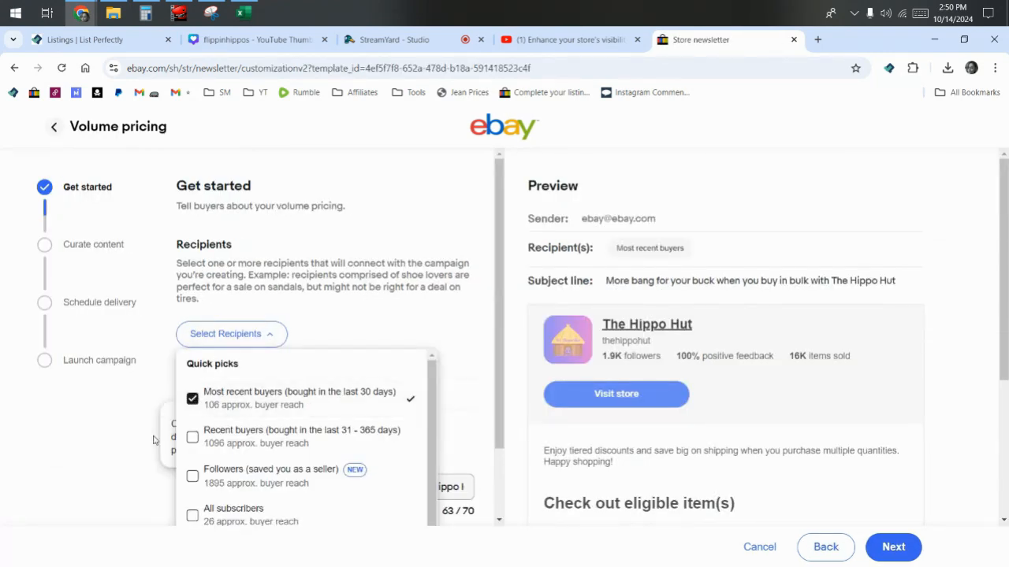
{"action": "left_click", "coordinate": [56, 468]}
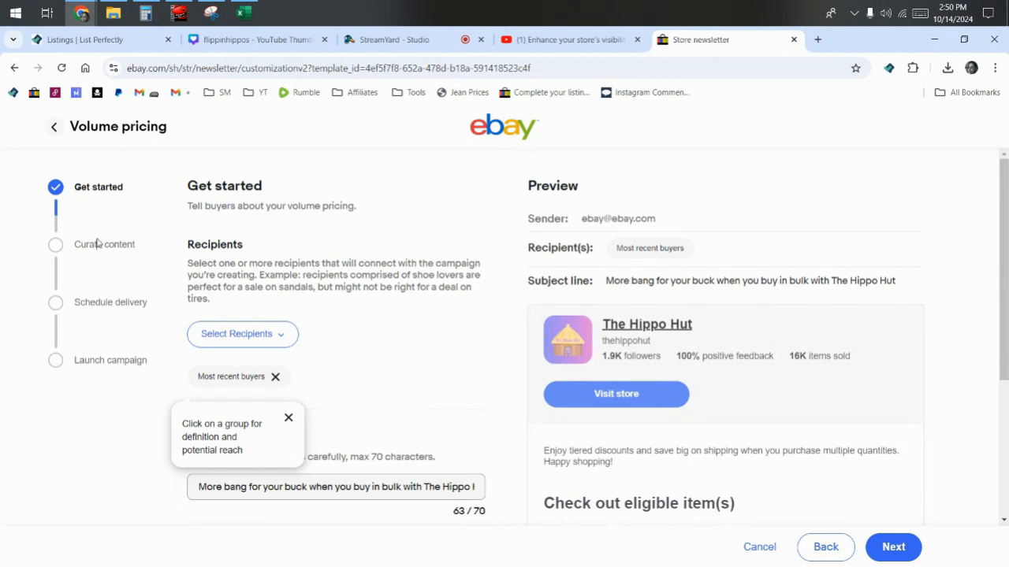
{"action": "left_click", "coordinate": [893, 546]}
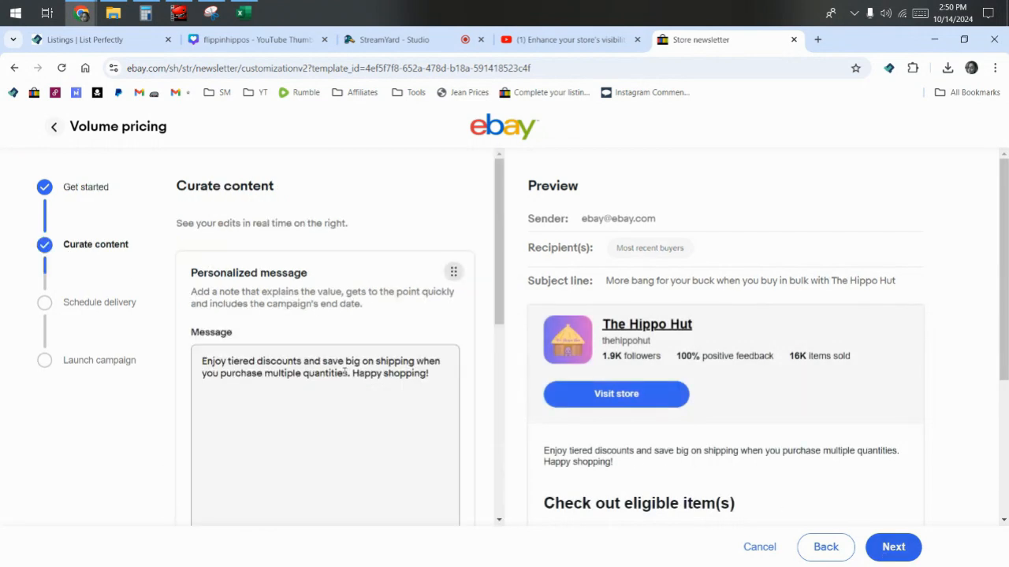
Step: Review the volume pricing email's message and featured listings settings, and turn off manual listing selection
{"action": "scroll", "coordinate": [345, 374], "scroll_direction": "down", "scroll_amount": 2}
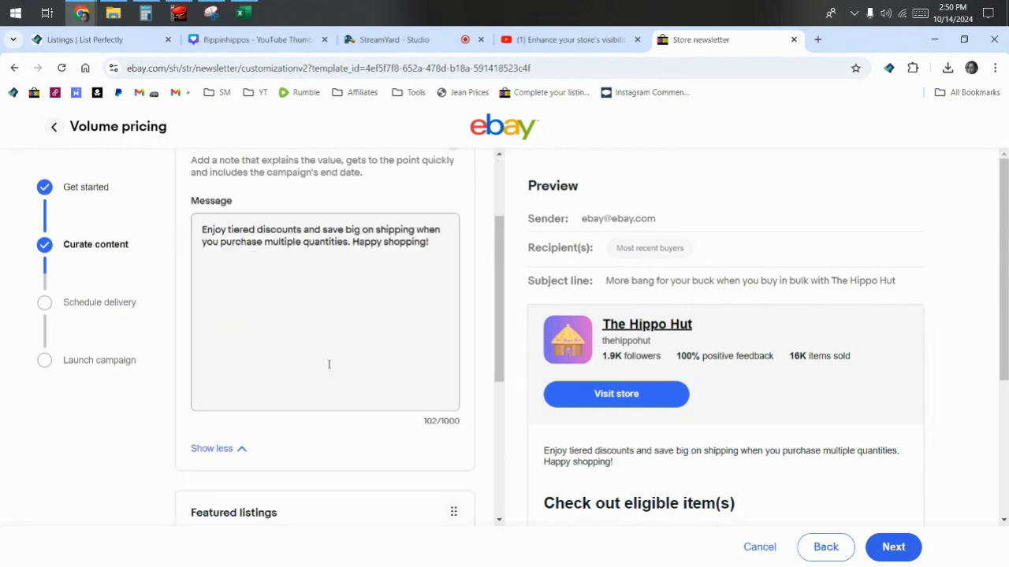
{"action": "scroll", "coordinate": [333, 361], "scroll_direction": "down", "scroll_amount": 4}
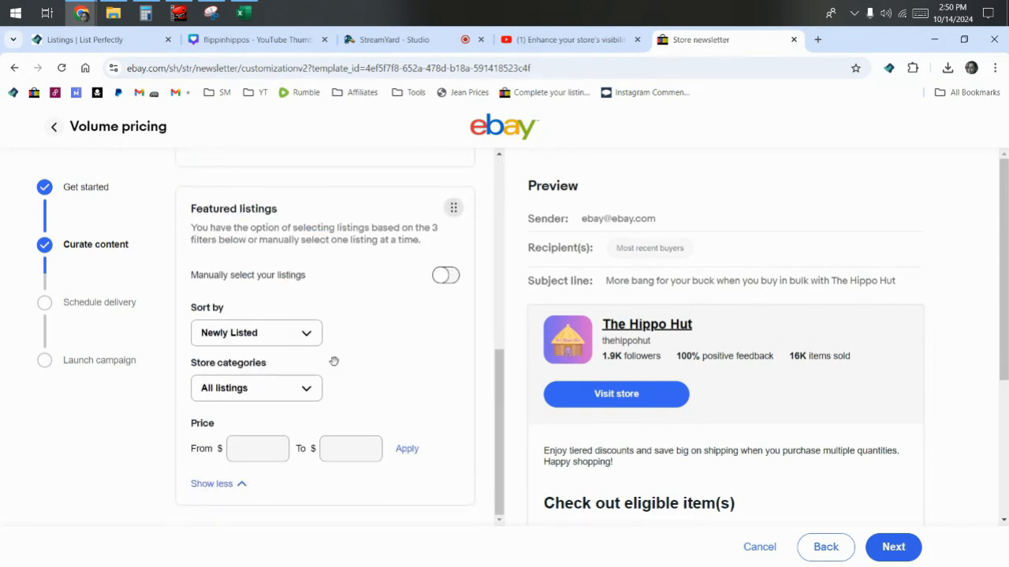
{"action": "scroll", "coordinate": [333, 361], "scroll_direction": "up", "scroll_amount": 3}
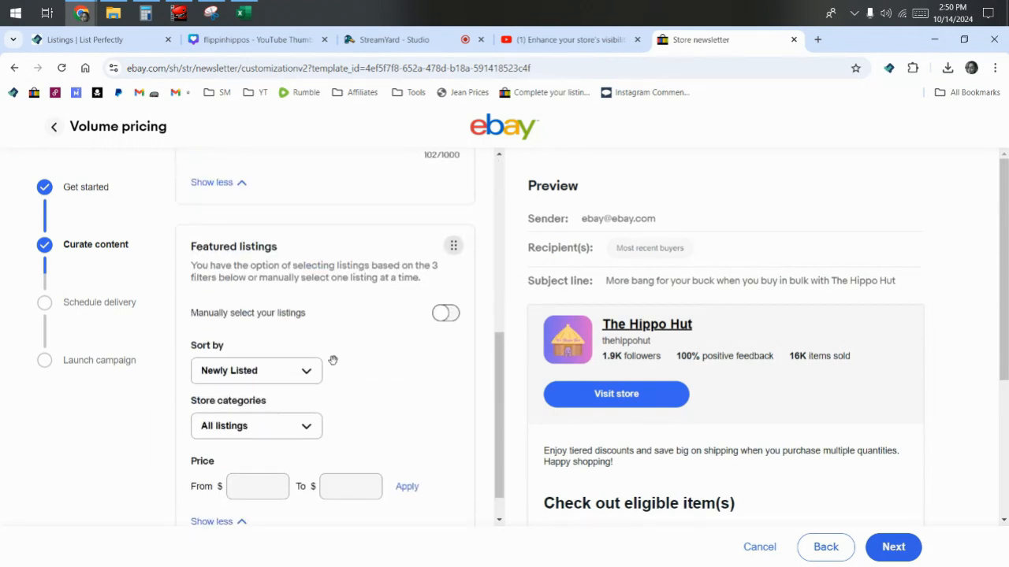
{"action": "scroll", "coordinate": [283, 340], "scroll_direction": "down", "scroll_amount": 3}
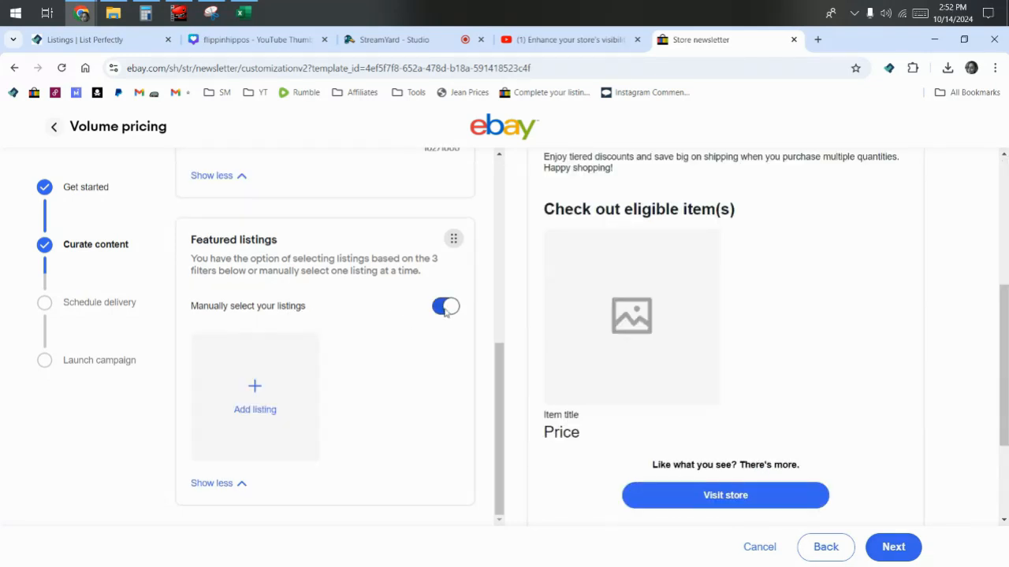
{"action": "left_click", "coordinate": [446, 308]}
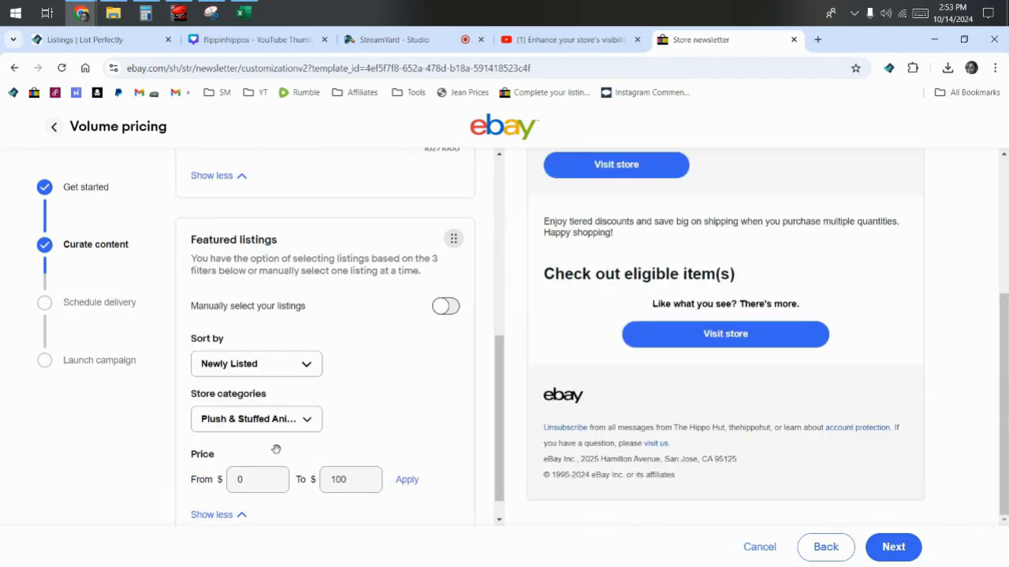
Step: Check the sorting options for the featured listings, and cancel the Volume pricing campaign
{"action": "left_click", "coordinate": [277, 364]}
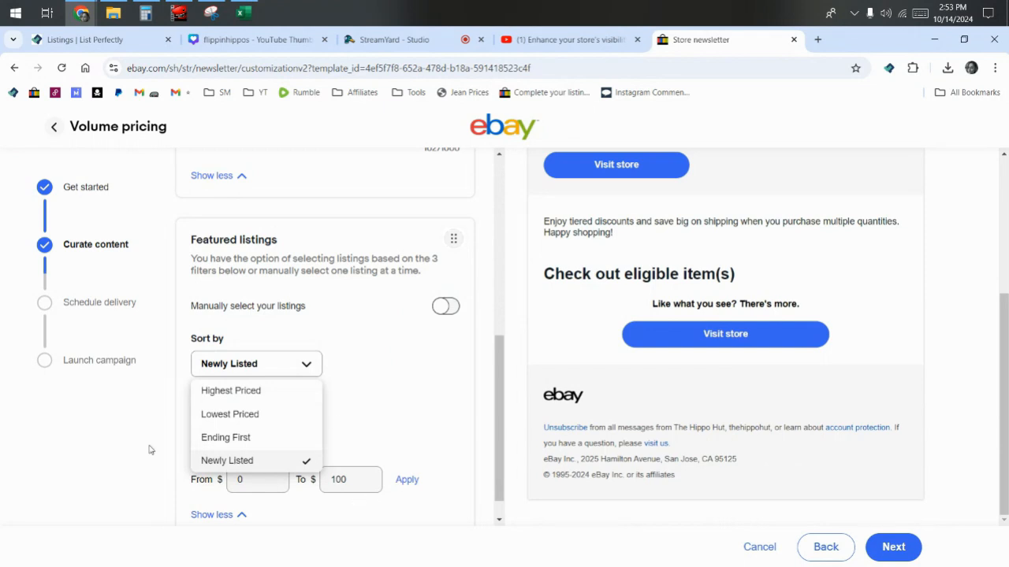
{"action": "left_click", "coordinate": [338, 355]}
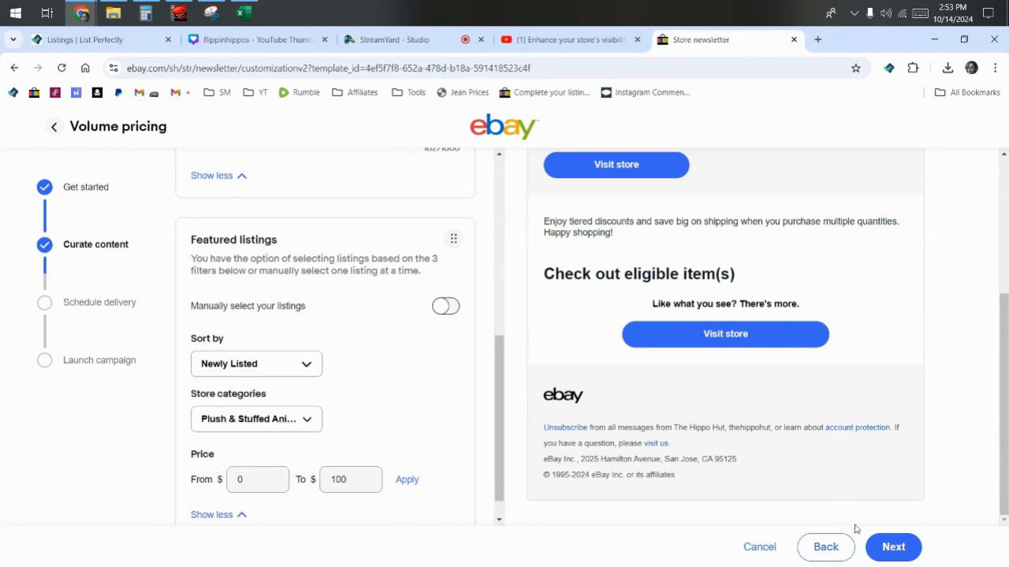
{"action": "left_click", "coordinate": [751, 548]}
{"action": "left_click", "coordinate": [563, 360]}
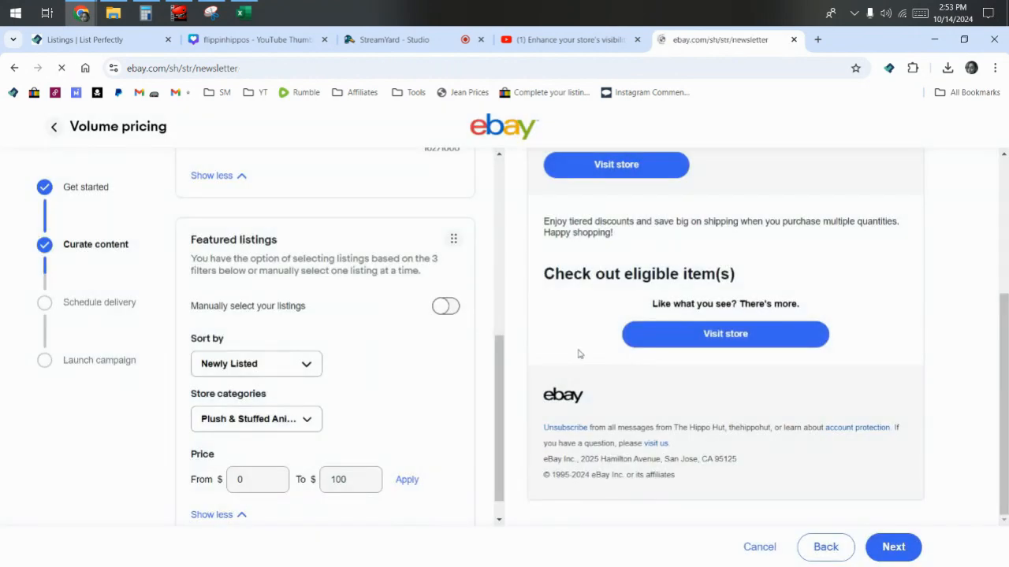
Step: Start another store newsletter campaign and review the available templates, from Welcome through Volume pricing
{"action": "scroll", "coordinate": [576, 354], "scroll_direction": "down", "scroll_amount": 3}
{"action": "scroll", "coordinate": [576, 355], "scroll_direction": "down", "scroll_amount": 3}
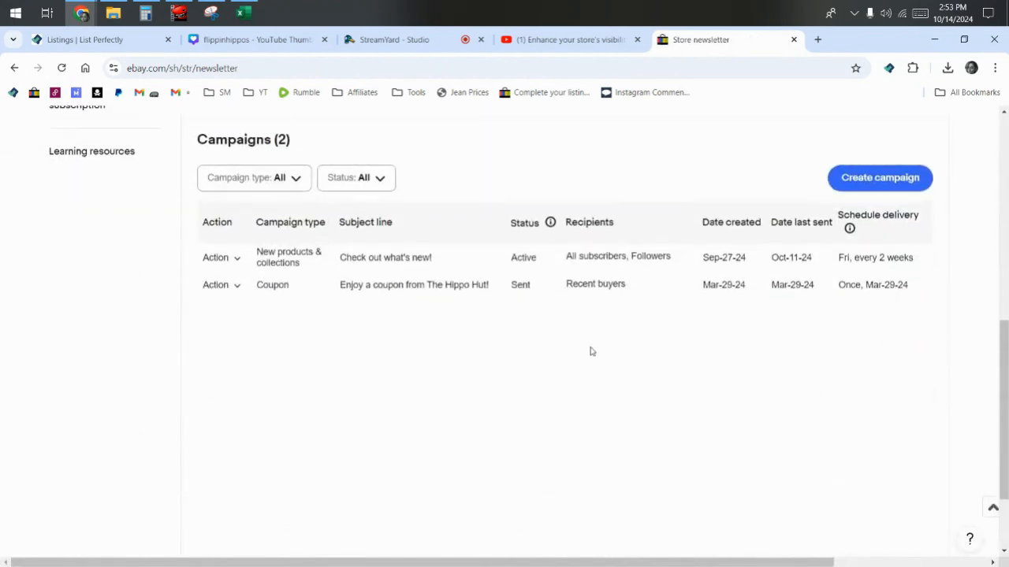
{"action": "scroll", "coordinate": [592, 352], "scroll_direction": "up", "scroll_amount": 1}
{"action": "left_click", "coordinate": [887, 230]}
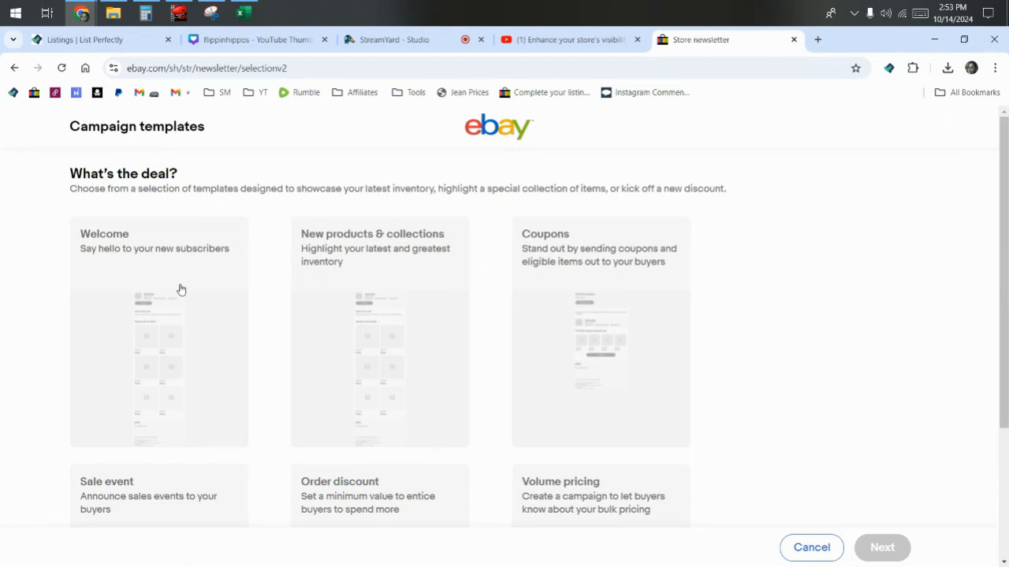
{"action": "scroll", "coordinate": [345, 319], "scroll_direction": "down", "scroll_amount": 2}
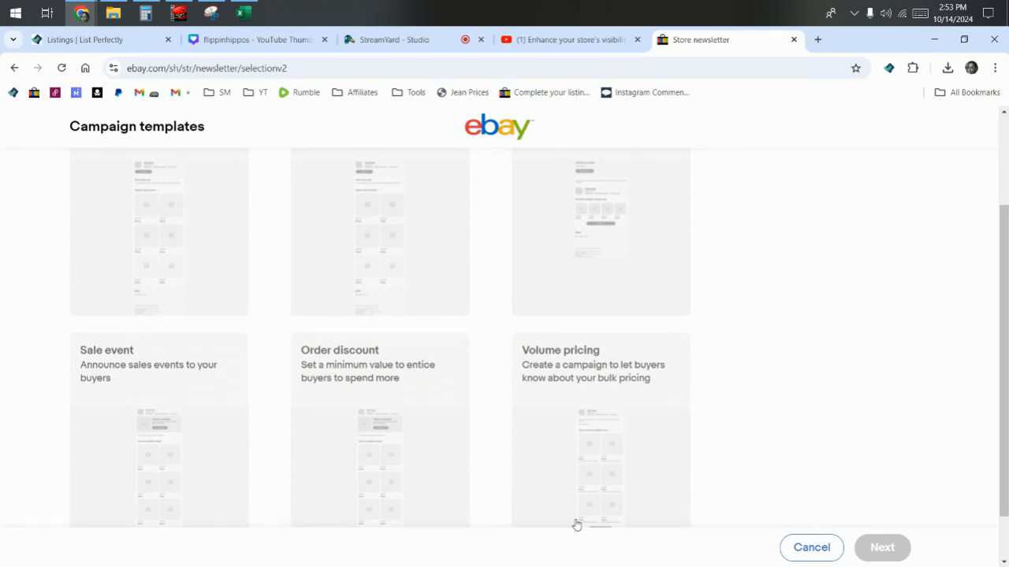
{"action": "scroll", "coordinate": [576, 525], "scroll_direction": "up", "scroll_amount": 2}
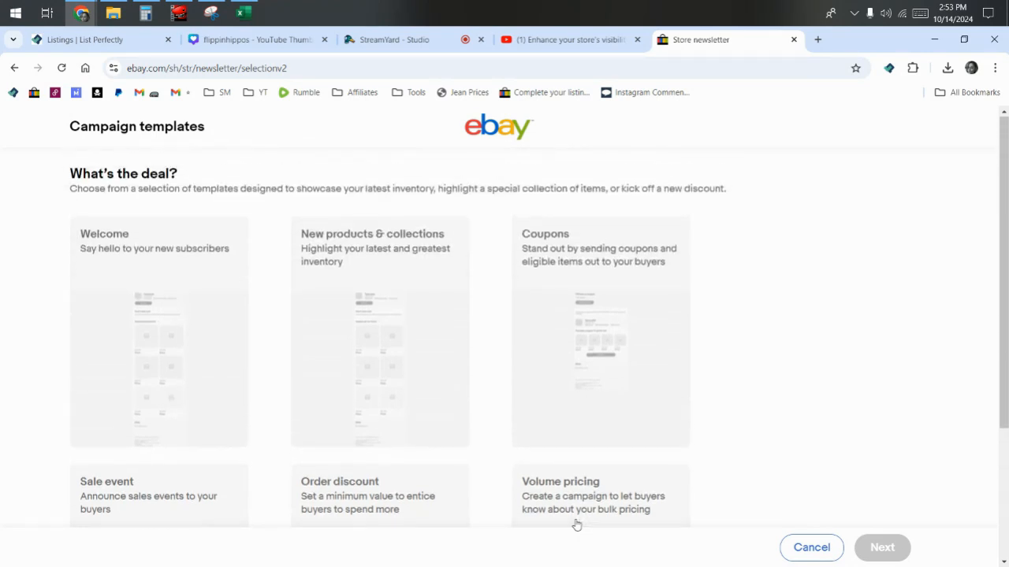
{"action": "scroll", "coordinate": [576, 525], "scroll_direction": "down", "scroll_amount": 3}
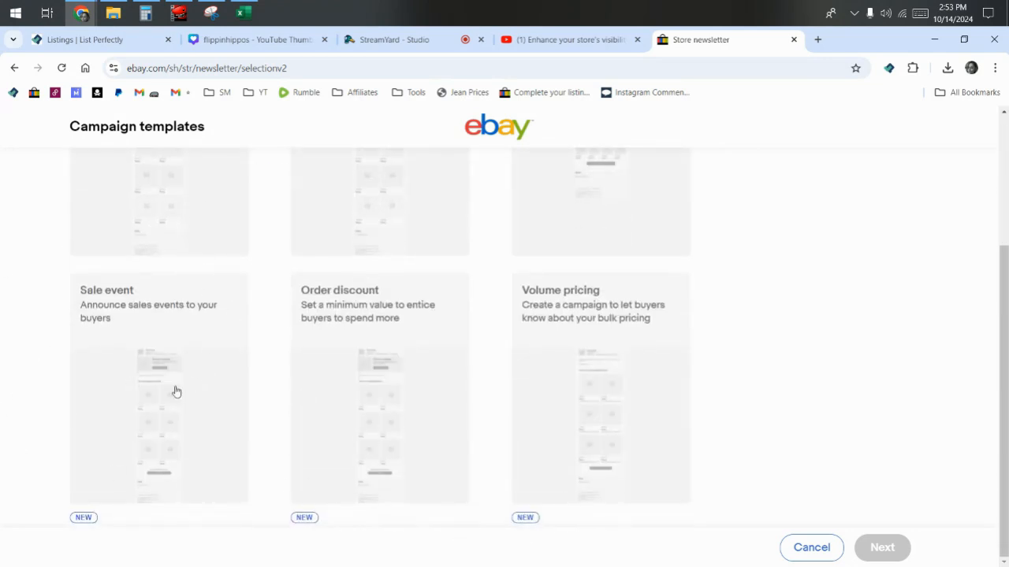
{"action": "scroll", "coordinate": [176, 392], "scroll_direction": "up", "scroll_amount": 3}
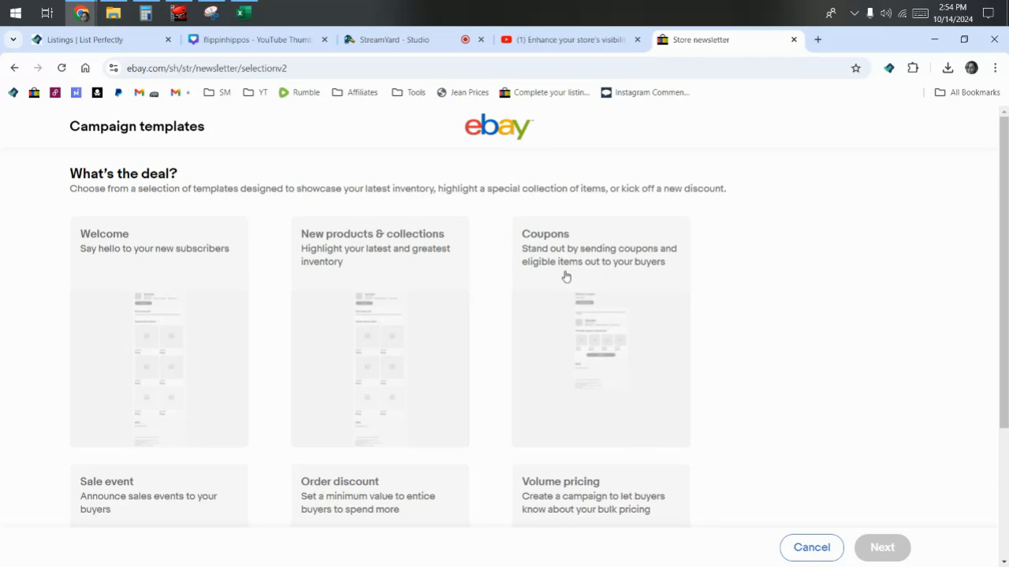
{"action": "scroll", "coordinate": [566, 276], "scroll_direction": "down", "scroll_amount": 2}
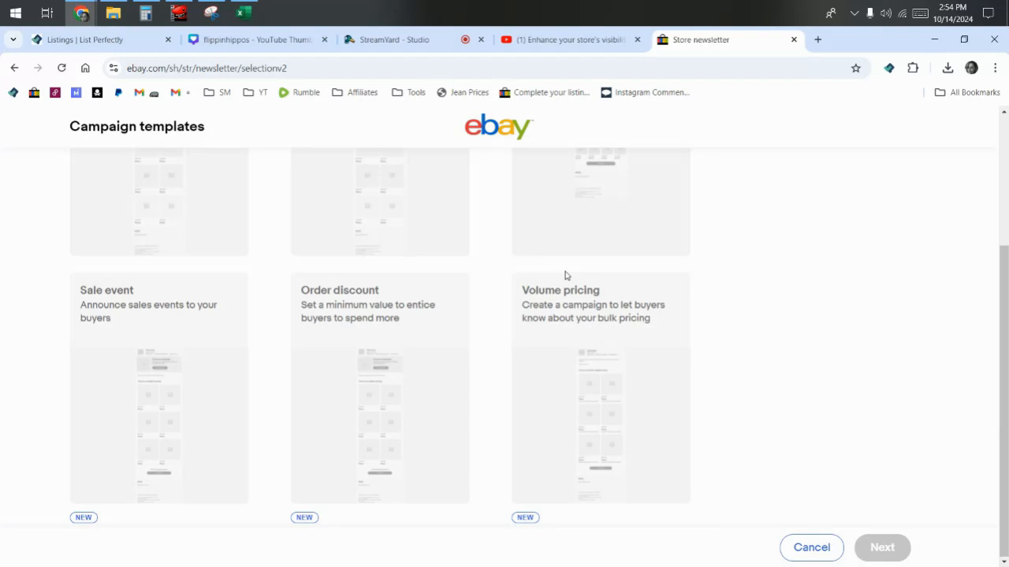
{"action": "scroll", "coordinate": [565, 275], "scroll_direction": "up", "scroll_amount": 2}
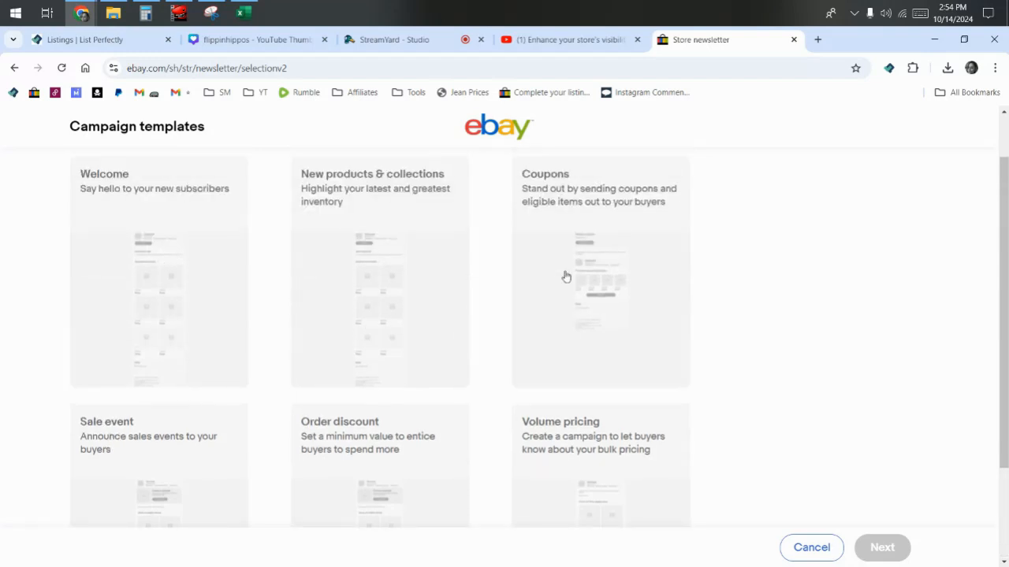